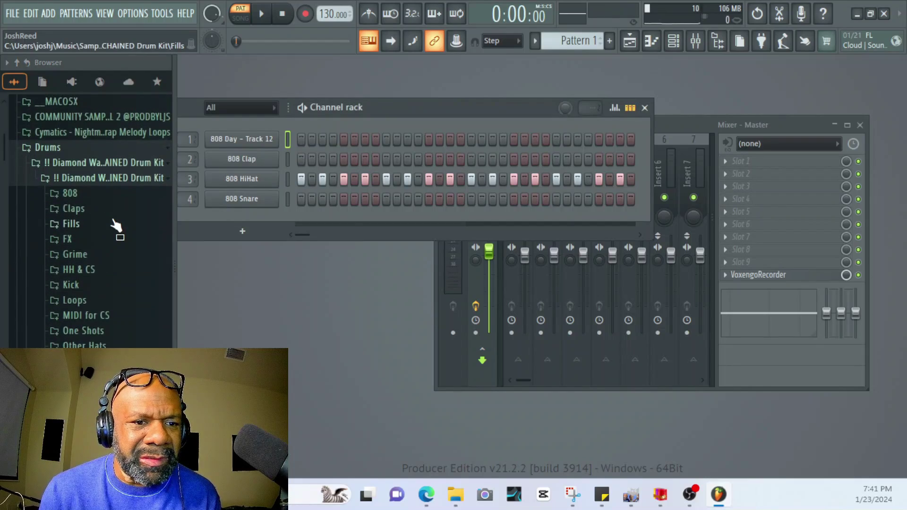
Audition samples in the 808_Day_2023 folder, including 808 Day - Track 90.
{"action": "scroll", "coordinate": [116, 225], "scroll_direction": "down", "scroll_amount": 20}
{"action": "scroll", "coordinate": [110, 224], "scroll_direction": "down", "scroll_amount": 8}
{"action": "left_click", "coordinate": [110, 218]}
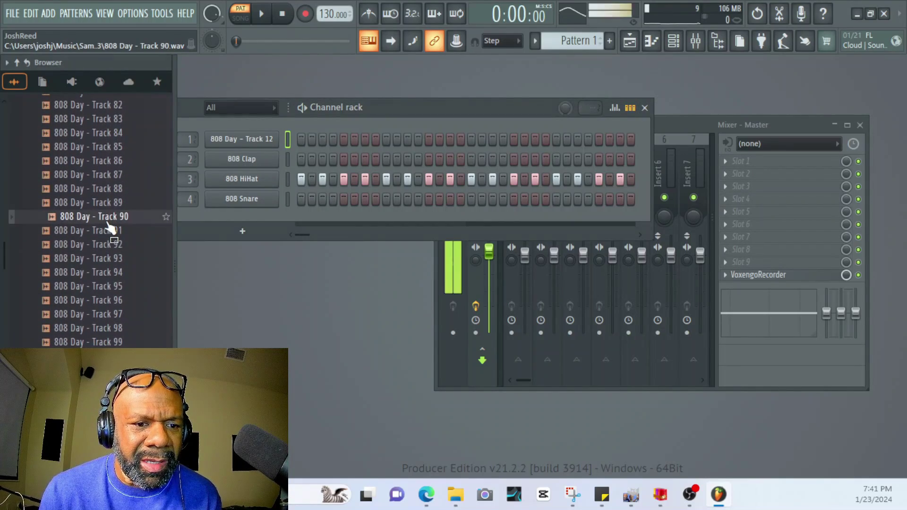
{"action": "left_click", "coordinate": [101, 313]}
{"action": "scroll", "coordinate": [117, 233], "scroll_direction": "up", "scroll_amount": 20}
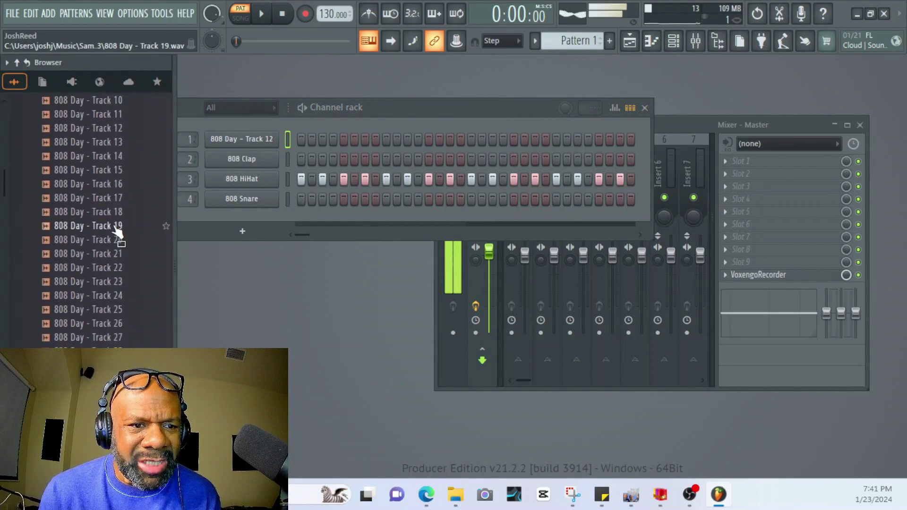
Audition counter snares in the HH & CS folder and replace the 808 HiHat sample with the third one listed.
{"action": "left_click", "coordinate": [79, 186]}
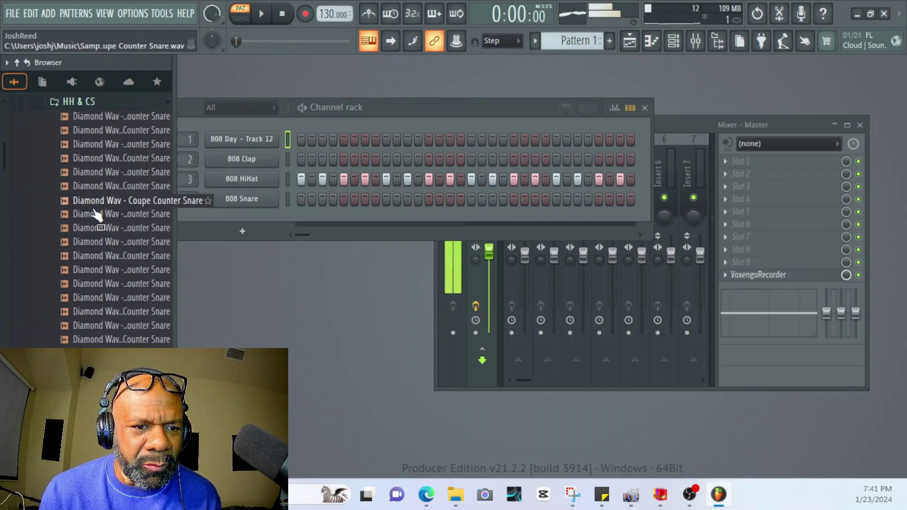
{"action": "left_click", "coordinate": [115, 232]}
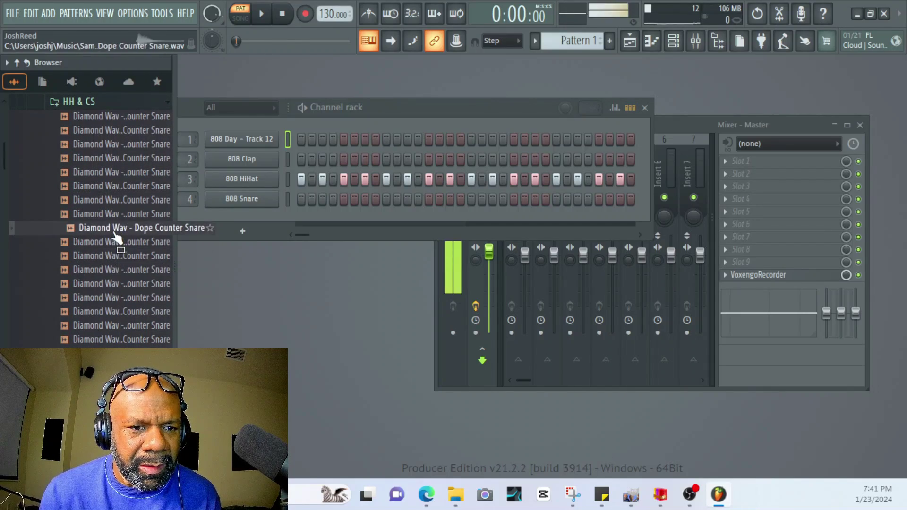
{"action": "left_click", "coordinate": [121, 161]}
{"action": "left_click", "coordinate": [122, 172]}
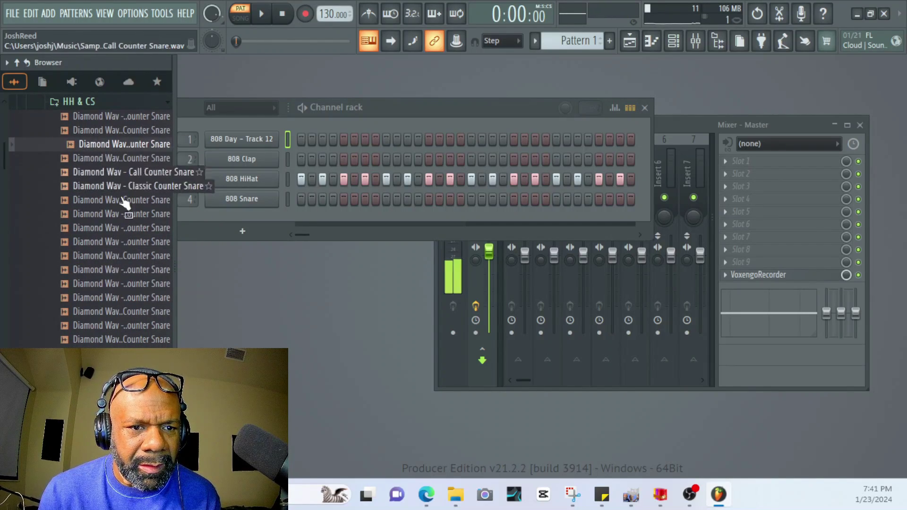
{"action": "left_click", "coordinate": [123, 144]}
{"action": "left_click_drag", "start_coordinate": [125, 147], "coordinate": [231, 178]}
Replace the 808 Snare sample on channel 4 with Diamond Wav - Bongo Counter Snare.
{"action": "left_click", "coordinate": [147, 145]}
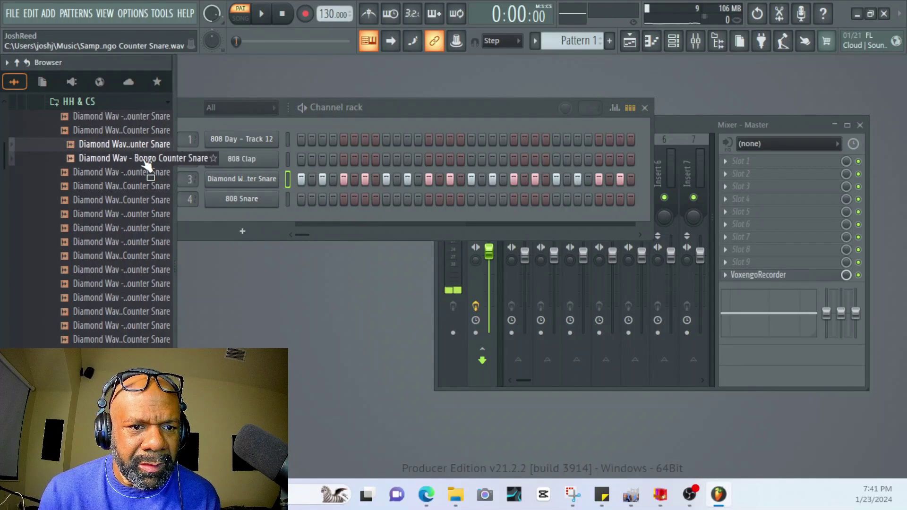
{"action": "left_click", "coordinate": [145, 159]}
{"action": "left_click_drag", "start_coordinate": [147, 163], "coordinate": [246, 201]}
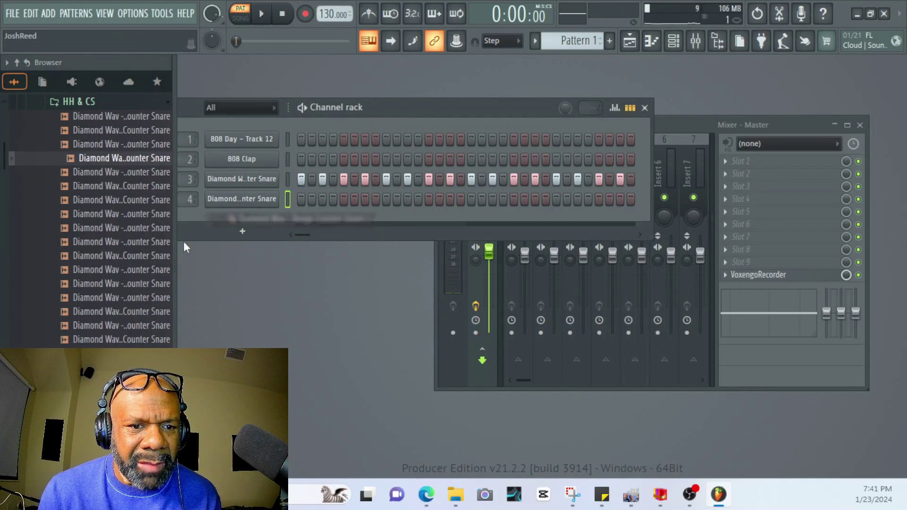
Audition more counter snares near the end of the HH & CS folder, including Diamond Wav - Trap Counter Snare.
{"action": "left_click", "coordinate": [142, 298]}
{"action": "left_click", "coordinate": [138, 327]}
{"action": "scroll", "coordinate": [142, 331], "scroll_direction": "down", "scroll_amount": 8}
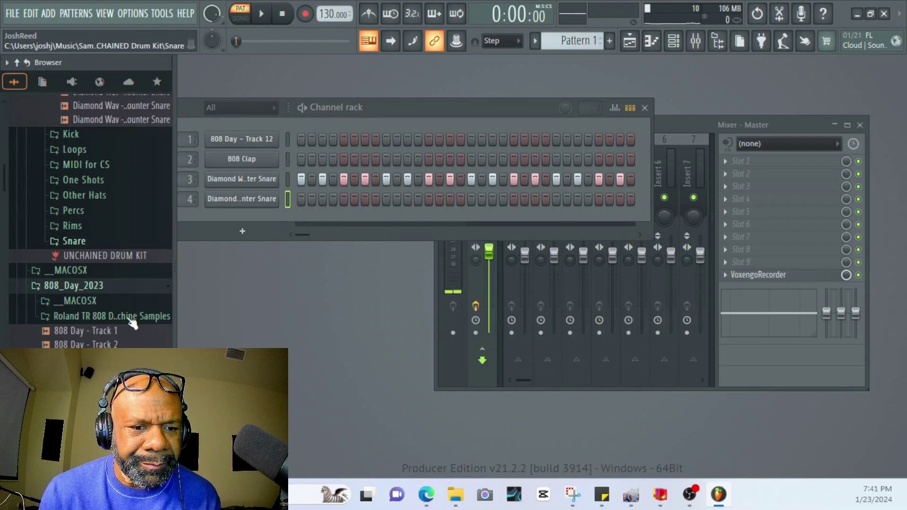
{"action": "scroll", "coordinate": [108, 208], "scroll_direction": "up", "scroll_amount": 3}
{"action": "left_click", "coordinate": [118, 159]}
{"action": "left_click", "coordinate": [115, 172]}
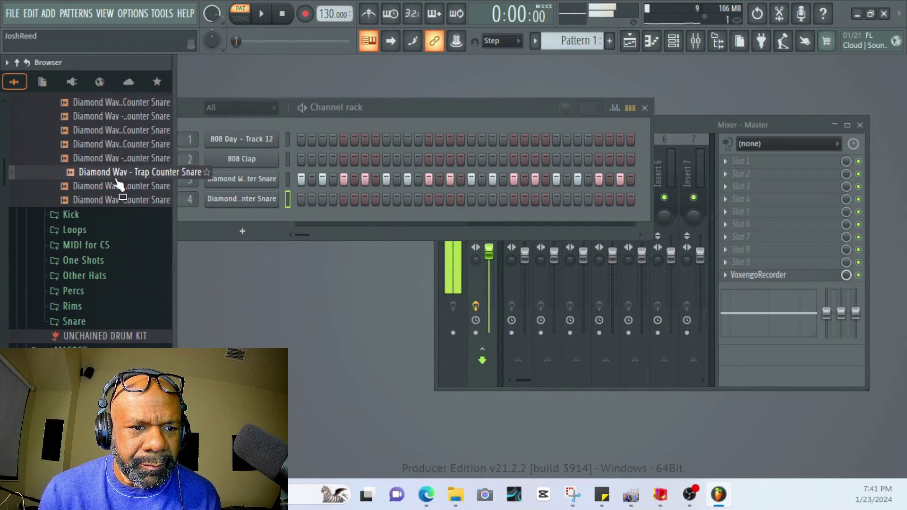
{"action": "left_click", "coordinate": [117, 185]}
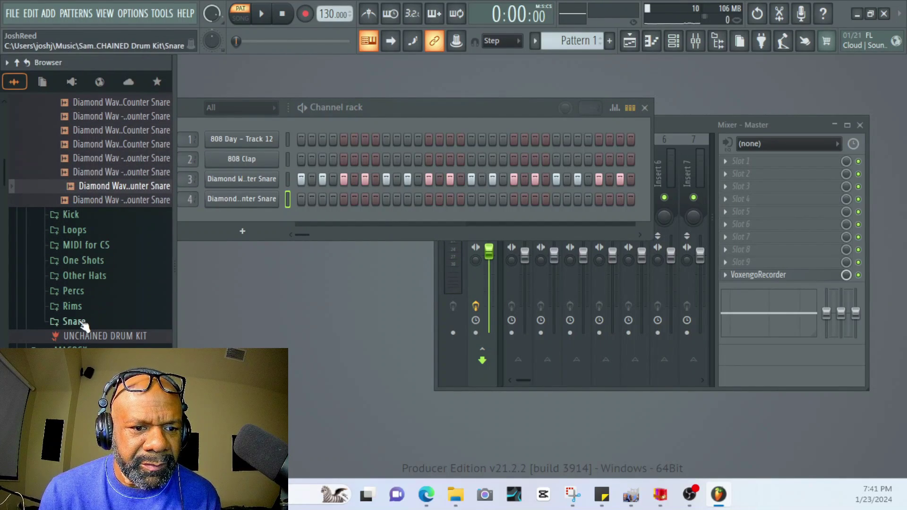
Audition samples in the Other Hats folder and load Diamond Wav - Escape Hat into a new sampler channel.
{"action": "left_click", "coordinate": [108, 279]}
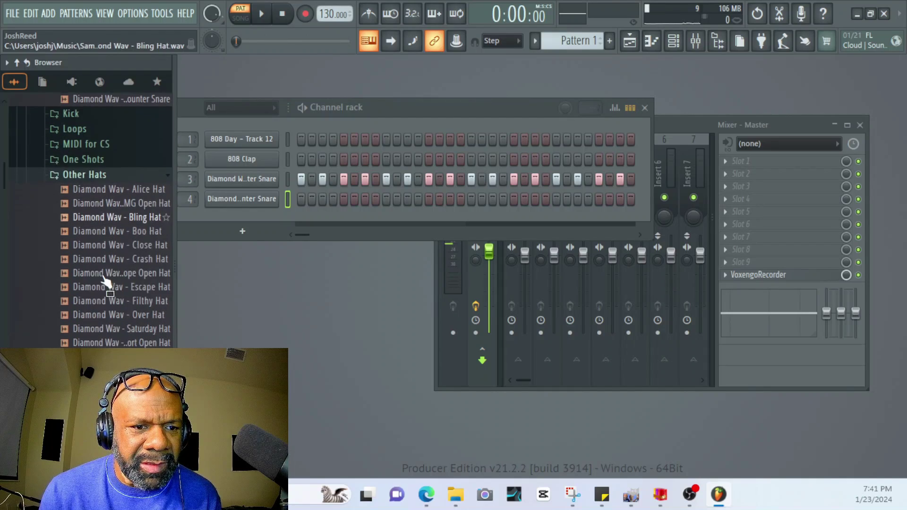
{"action": "left_click", "coordinate": [106, 283]}
{"action": "left_click", "coordinate": [122, 241]}
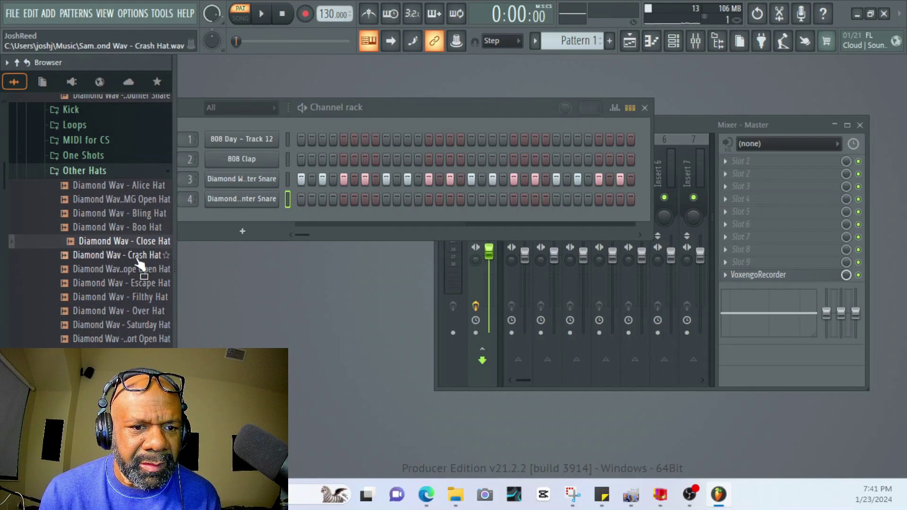
{"action": "left_click", "coordinate": [132, 255]}
{"action": "left_click", "coordinate": [137, 228]}
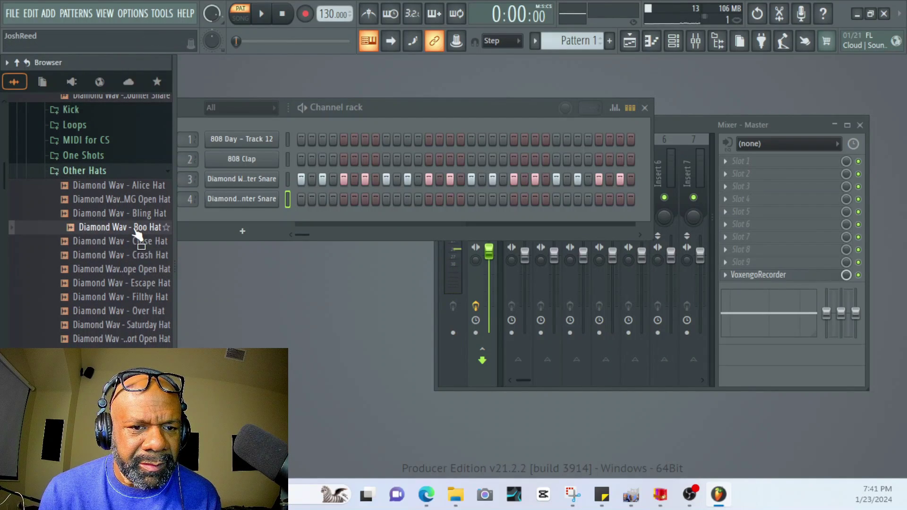
{"action": "left_click", "coordinate": [133, 284]}
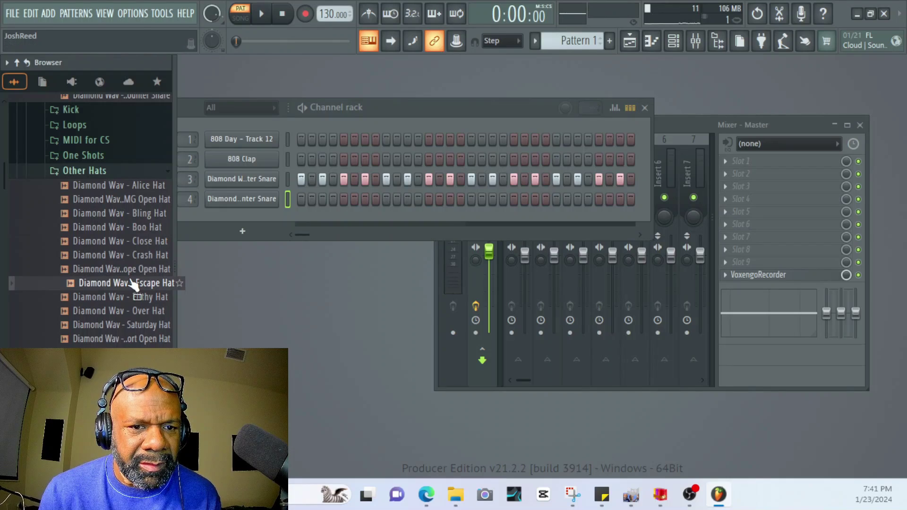
{"action": "right_click", "coordinate": [134, 284]}
{"action": "left_click", "coordinate": [172, 197]}
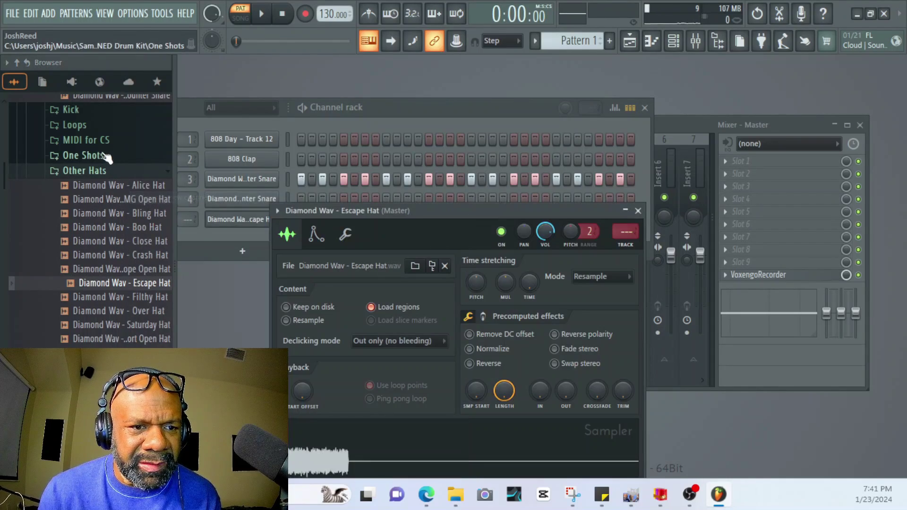
Replace the 808 Clap sample with Diamond Wav - Chomp Clap and place clap hits on steps 9 and 25.
{"action": "scroll", "coordinate": [103, 214], "scroll_direction": "up", "scroll_amount": 10}
{"action": "scroll", "coordinate": [103, 214], "scroll_direction": "down", "scroll_amount": 3}
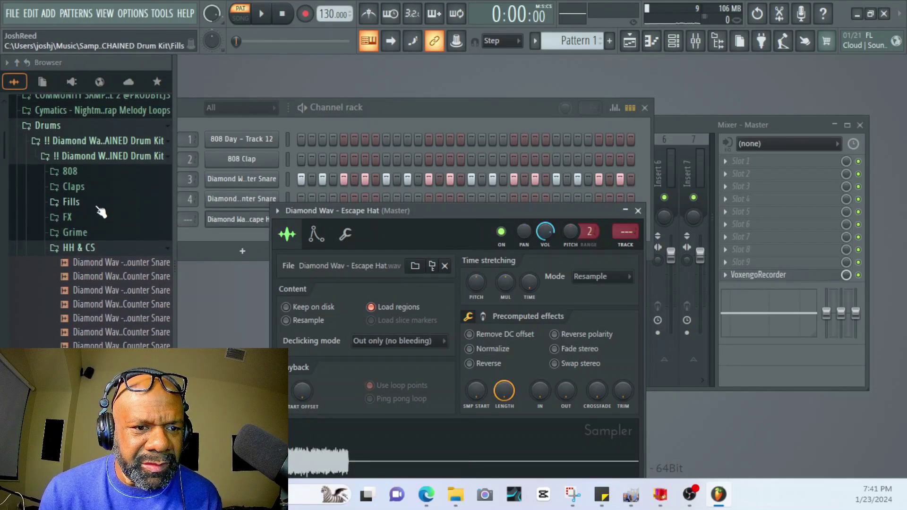
{"action": "left_click", "coordinate": [75, 188]}
{"action": "left_click", "coordinate": [90, 231]}
{"action": "left_click_drag", "start_coordinate": [89, 232], "coordinate": [240, 160]}
{"action": "left_click", "coordinate": [386, 159]}
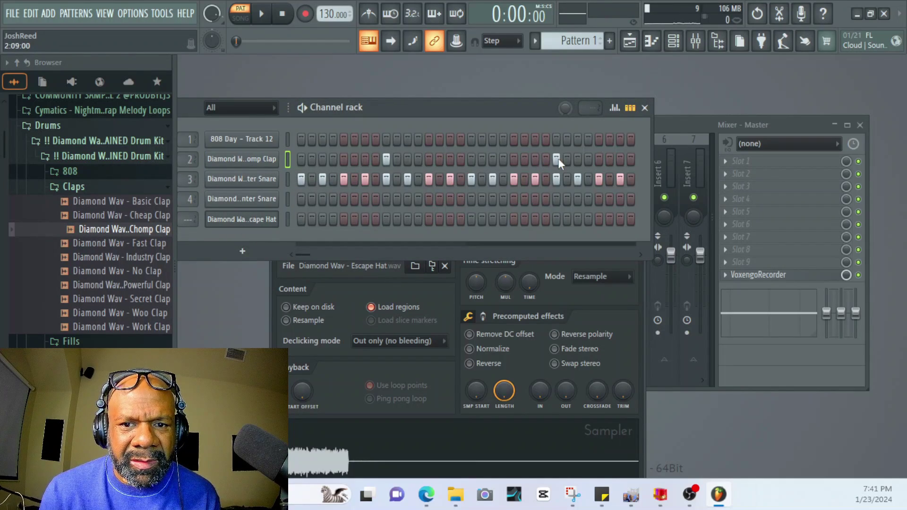
Record a live Bongo Counter Snare part into Pattern 1 over the beat and close its sampler window.
{"action": "left_click", "coordinate": [263, 18]}
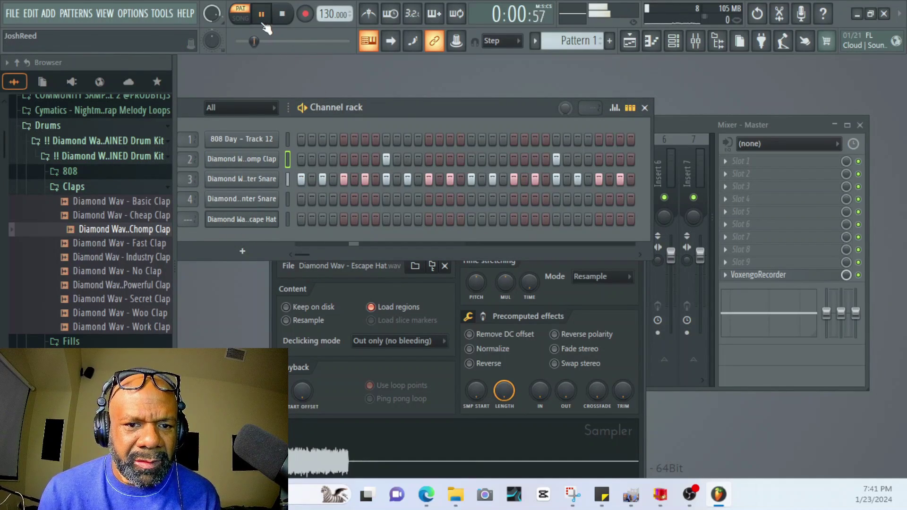
{"action": "left_click", "coordinate": [244, 200]}
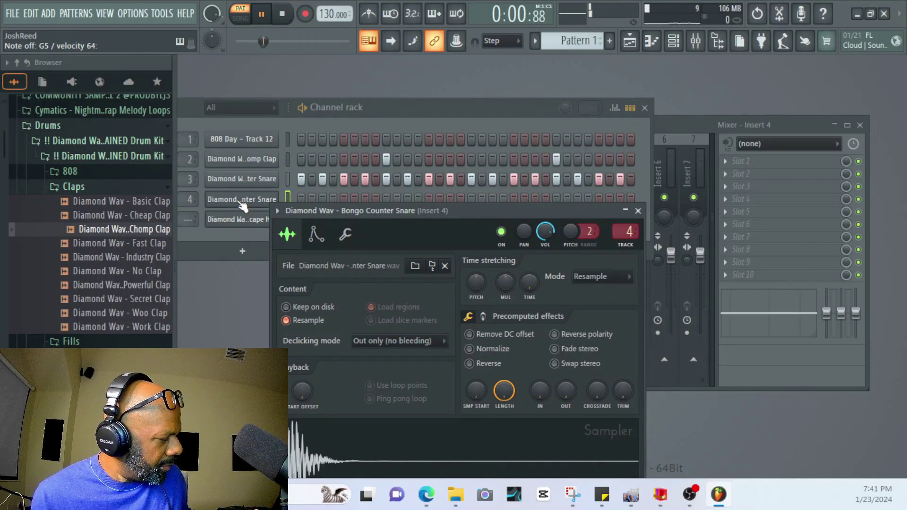
{"action": "key", "text": "space"}
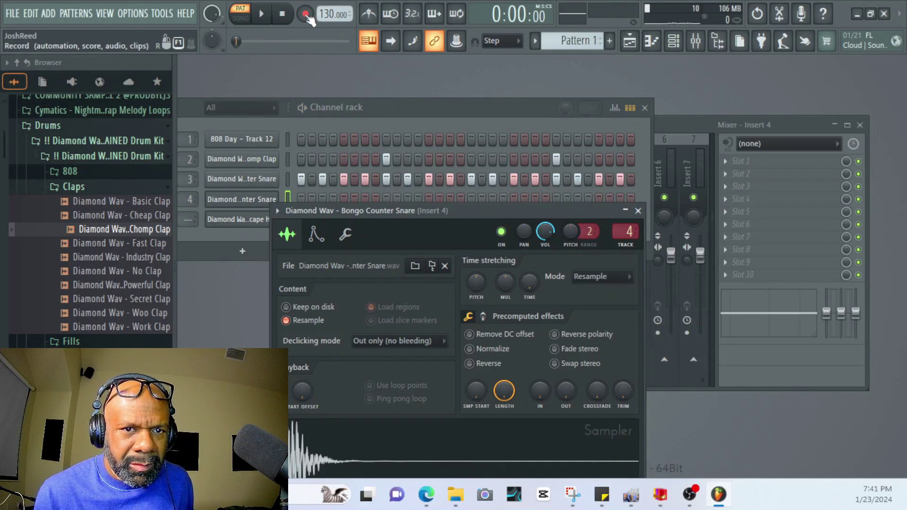
{"action": "left_click", "coordinate": [269, 17]}
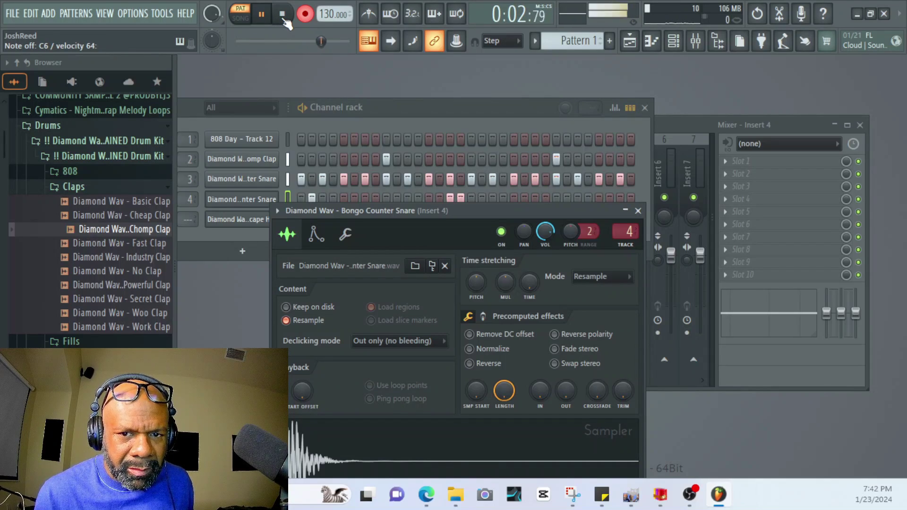
{"action": "left_click", "coordinate": [283, 15]}
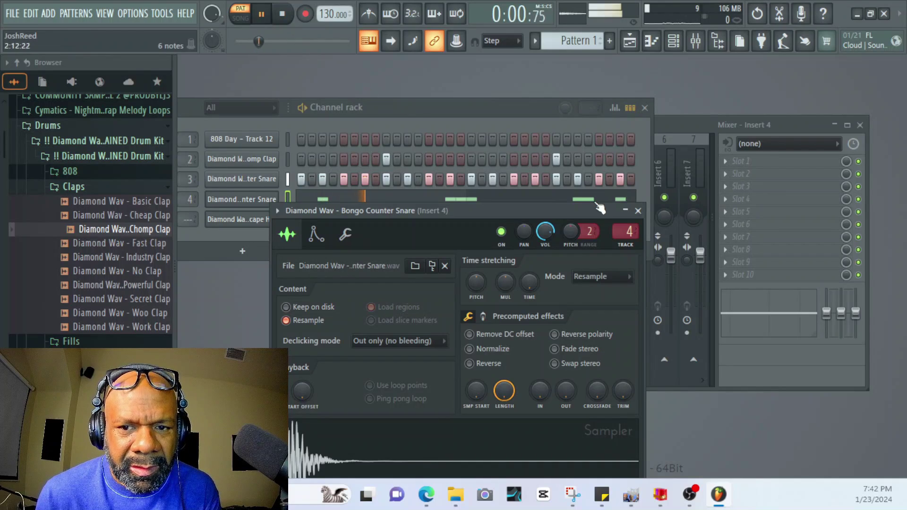
{"action": "left_click", "coordinate": [638, 211]}
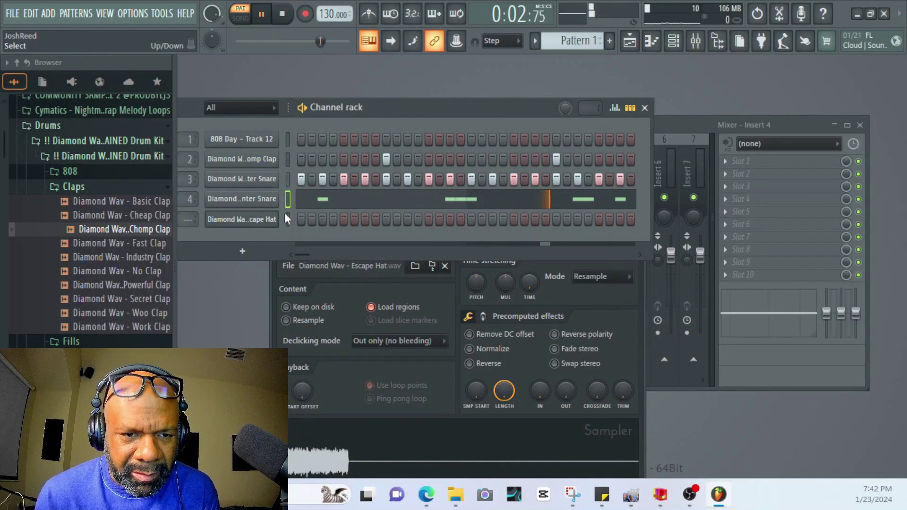
Place Escape Hat hits on steps 5 and 23 and play the pattern back.
{"action": "left_click", "coordinate": [246, 218]}
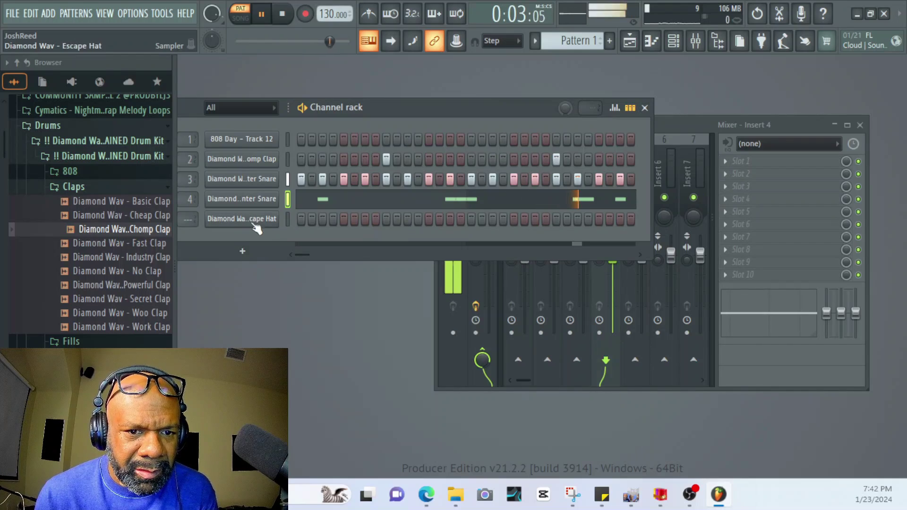
{"action": "key", "text": "space"}
{"action": "left_click", "coordinate": [343, 219]}
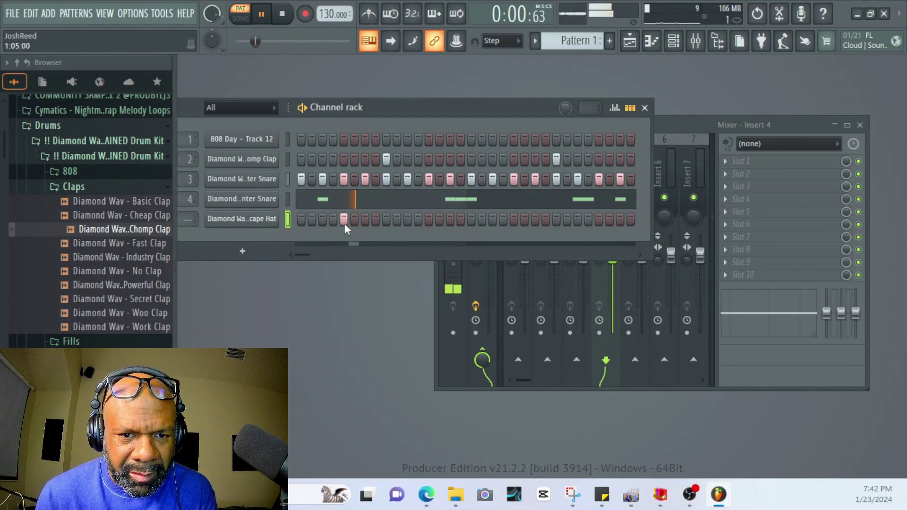
{"action": "left_click", "coordinate": [536, 219]}
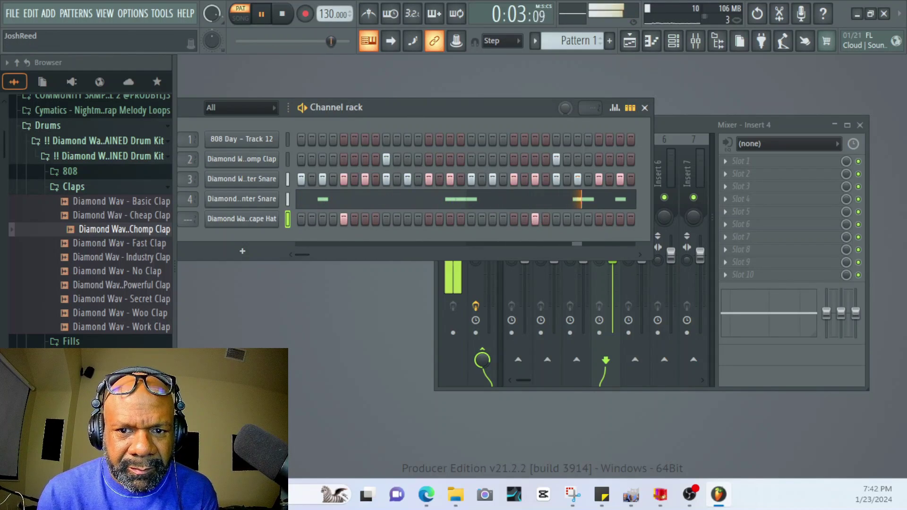
{"action": "key", "text": "space"}
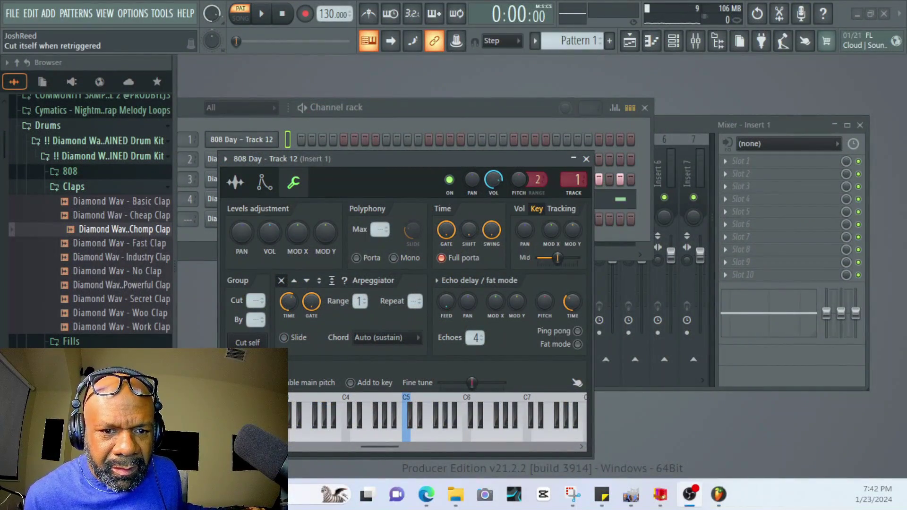
Make the 808 Day - Track 12 channel cut itself when retriggered, and audition a few of its notes.
{"action": "left_click", "coordinate": [247, 343]}
{"action": "key", "text": "z"}
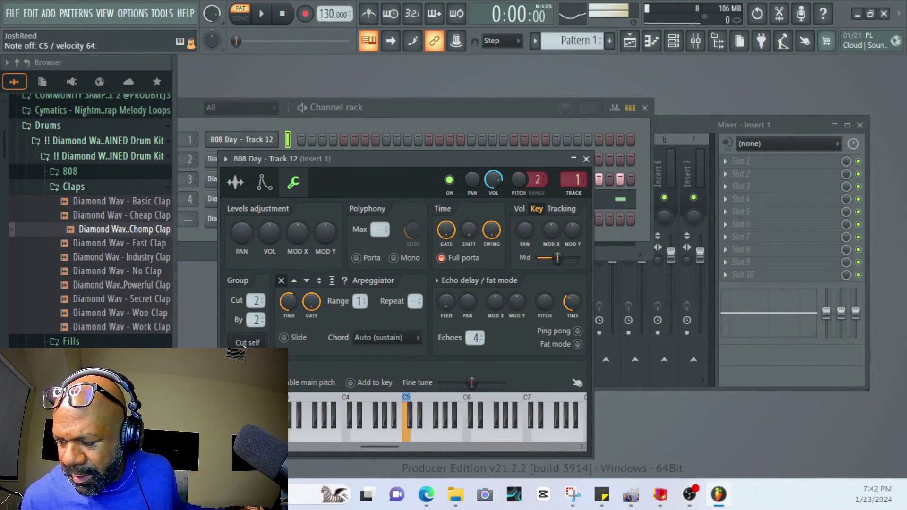
{"action": "key", "text": "b"}
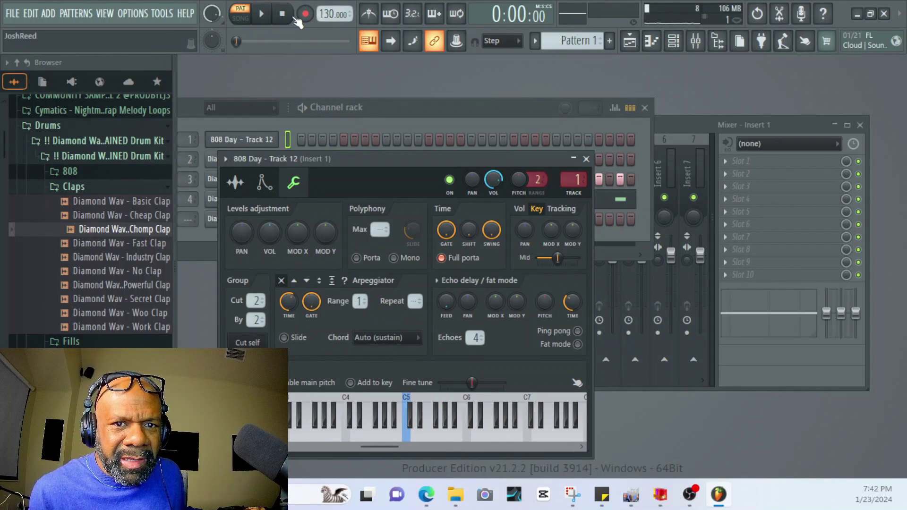
Examine the pitch of the 808 Day - Track 12 sample in the pitch corrector, closing it when done.
{"action": "left_click", "coordinate": [246, 186]}
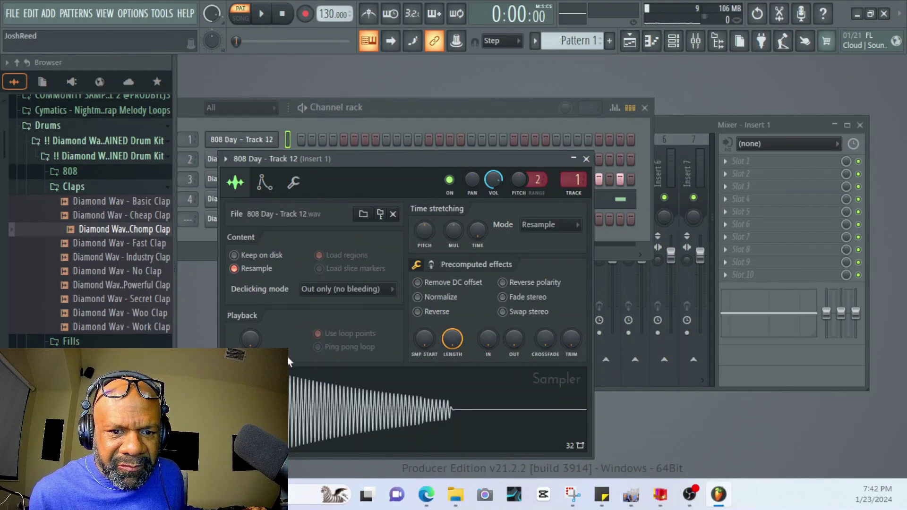
{"action": "right_click", "coordinate": [300, 387]}
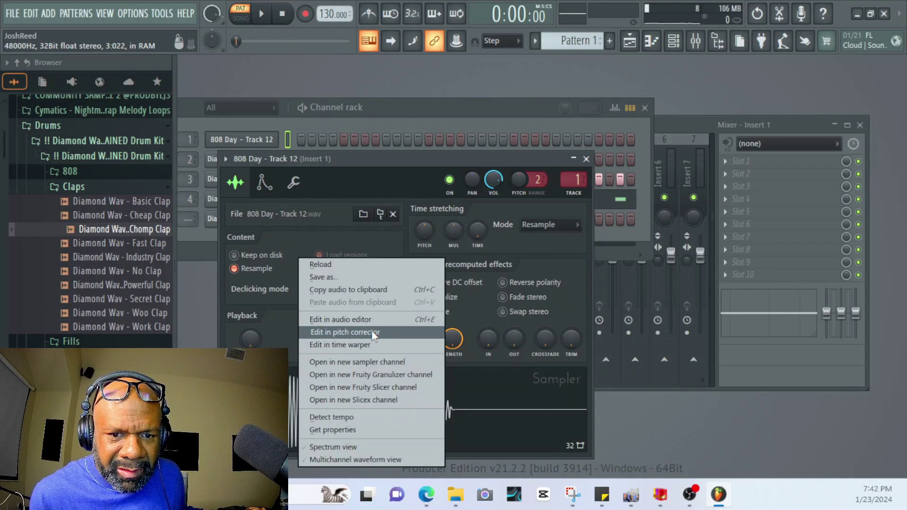
{"action": "left_click", "coordinate": [372, 333]}
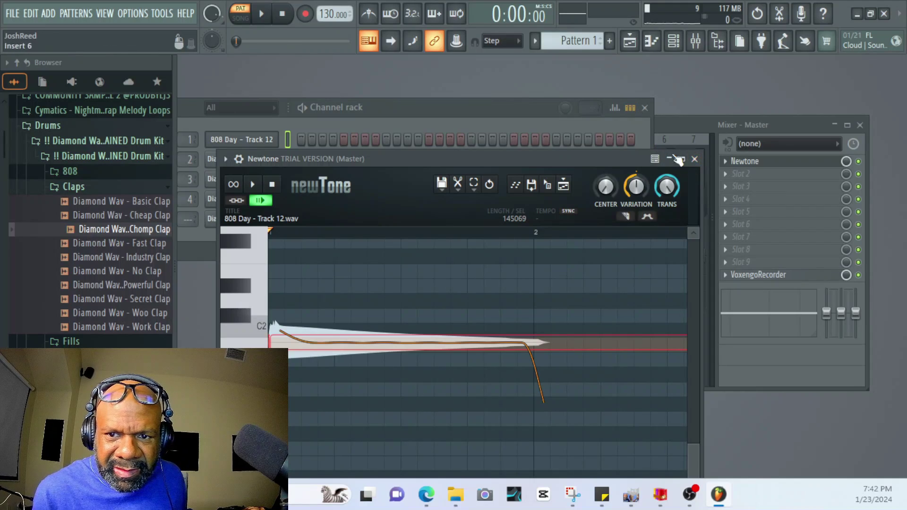
{"action": "left_click", "coordinate": [695, 160]}
Bring lower octaves into view on the 808 channel's keyboard and audition a note.
{"action": "left_click", "coordinate": [294, 183]}
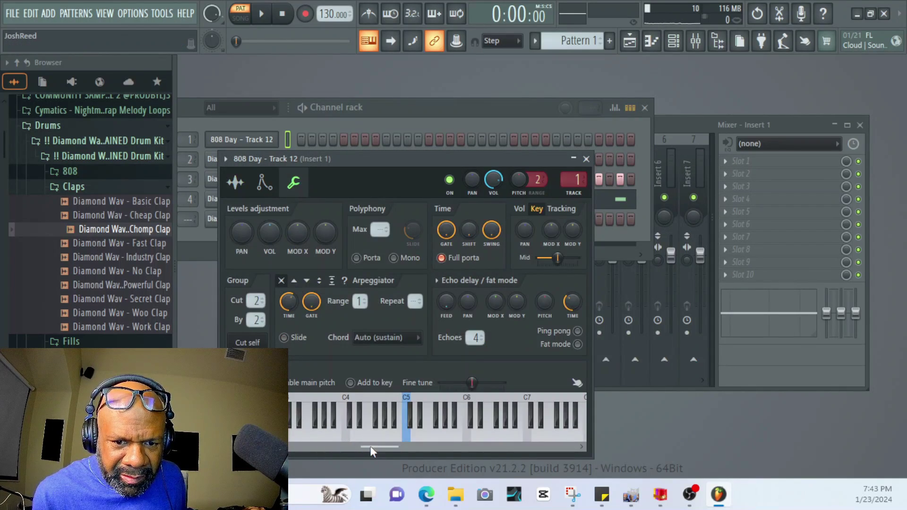
{"action": "left_click_drag", "start_coordinate": [370, 446], "coordinate": [351, 445]}
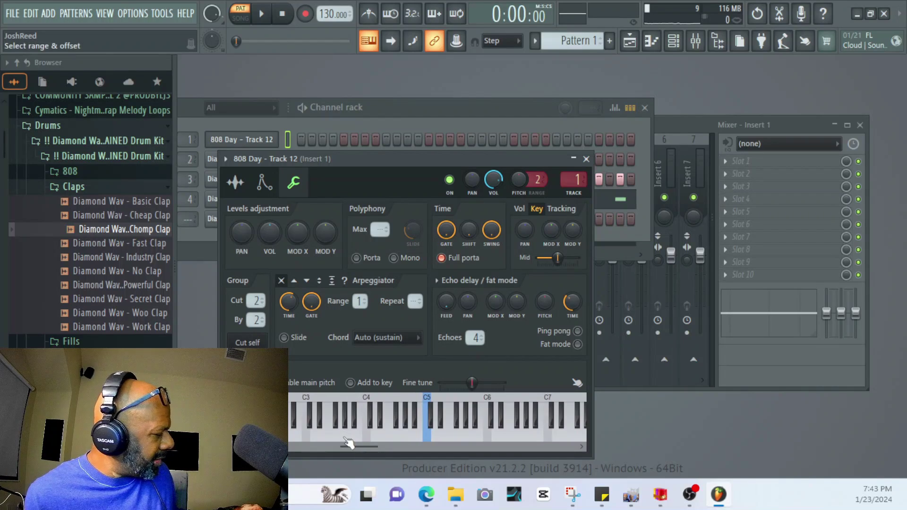
{"action": "key", "text": "b"}
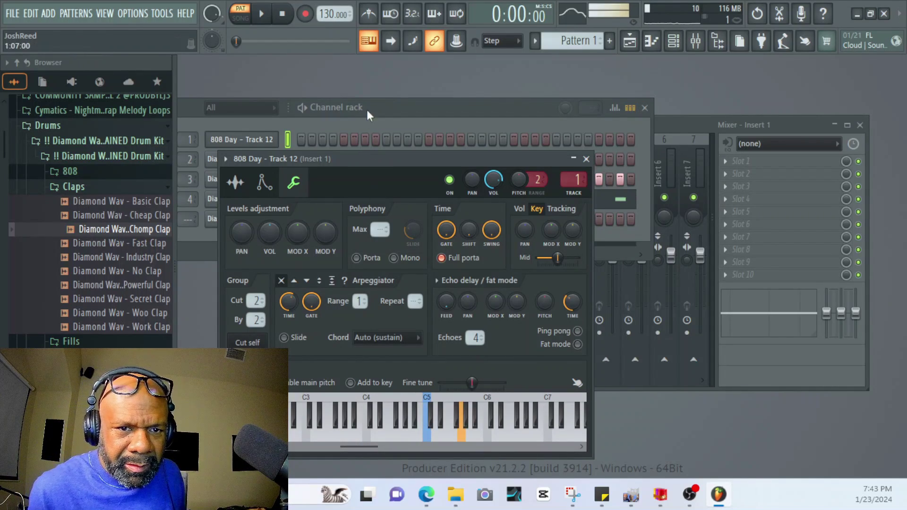
Record a live 808 Day - Track 12 bass line into Pattern 1 with wait-for-input on, and play it back with the channel settings closed.
{"action": "key", "text": "ctrl+i"}
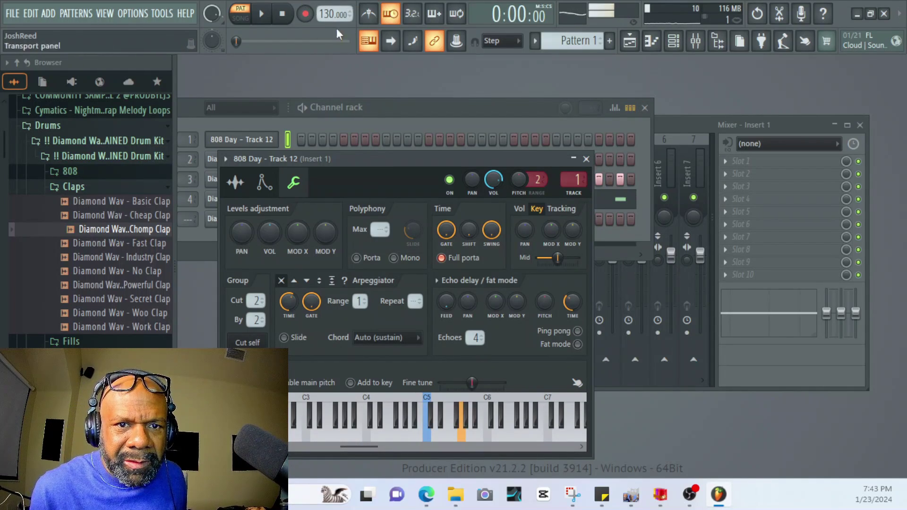
{"action": "left_click", "coordinate": [305, 14]}
{"action": "key", "text": "space"}
{"action": "key", "text": "z"}
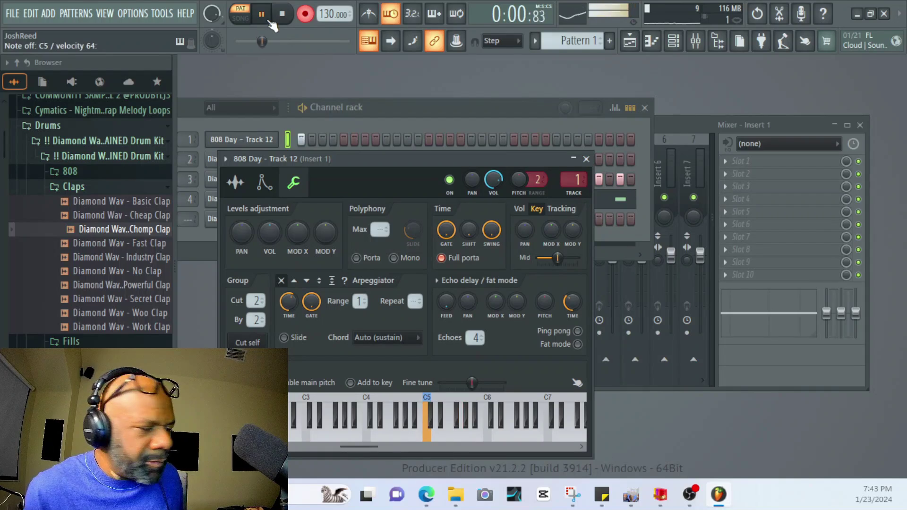
{"action": "key", "text": "b"}
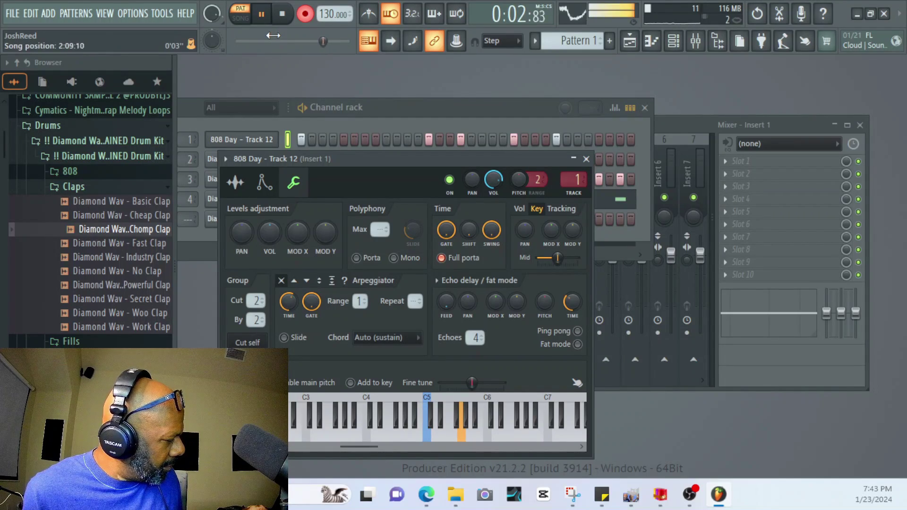
{"action": "key", "text": "x"}
{"action": "key", "text": "space"}
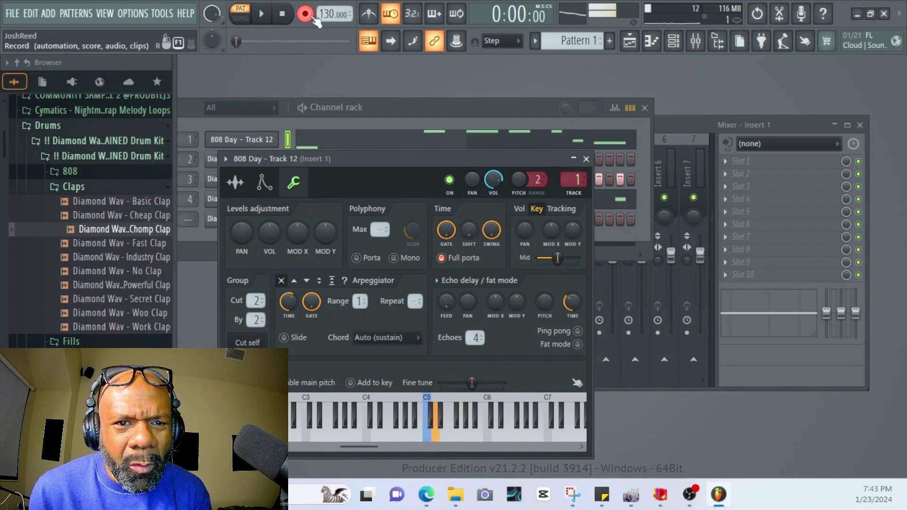
{"action": "key", "text": "space"}
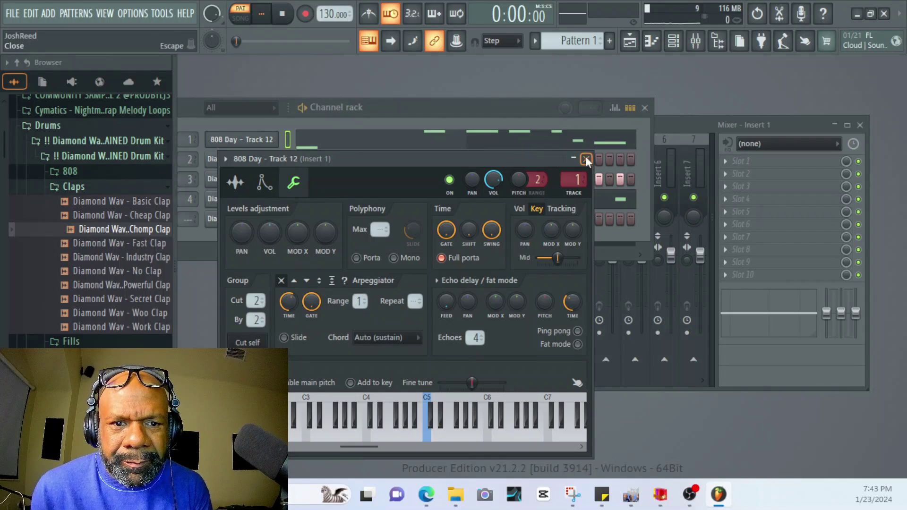
{"action": "left_click", "coordinate": [586, 159]}
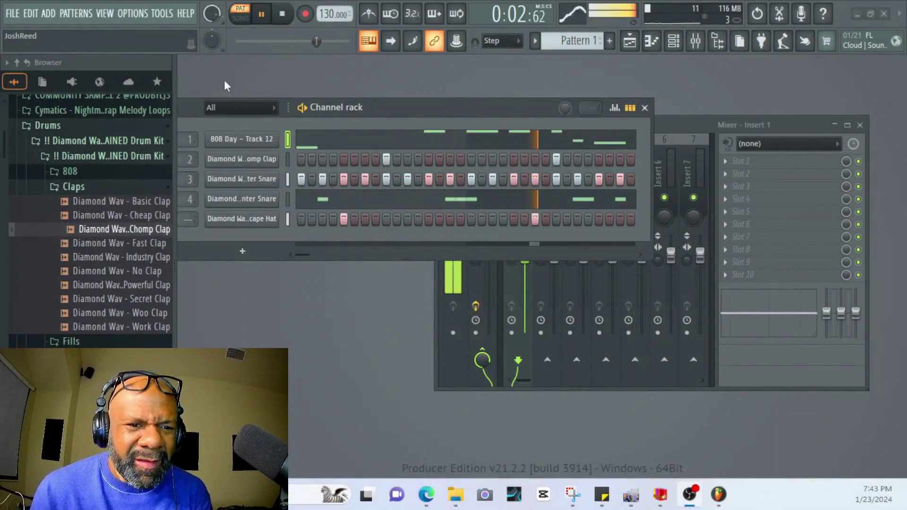
Stop playback and add a Sytrus synth channel to the pattern.
{"action": "left_click", "coordinate": [48, 13]}
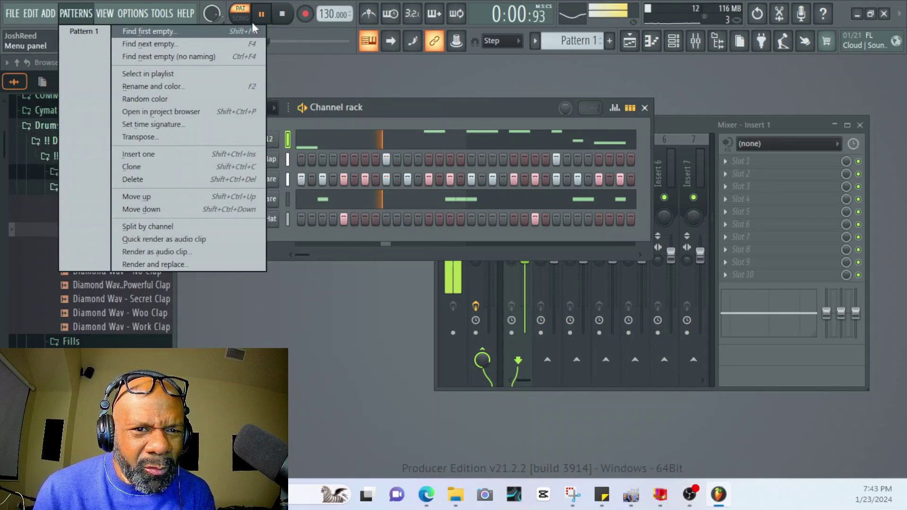
{"action": "left_click", "coordinate": [261, 13]}
{"action": "left_click", "coordinate": [282, 14]}
{"action": "left_click", "coordinate": [49, 13]}
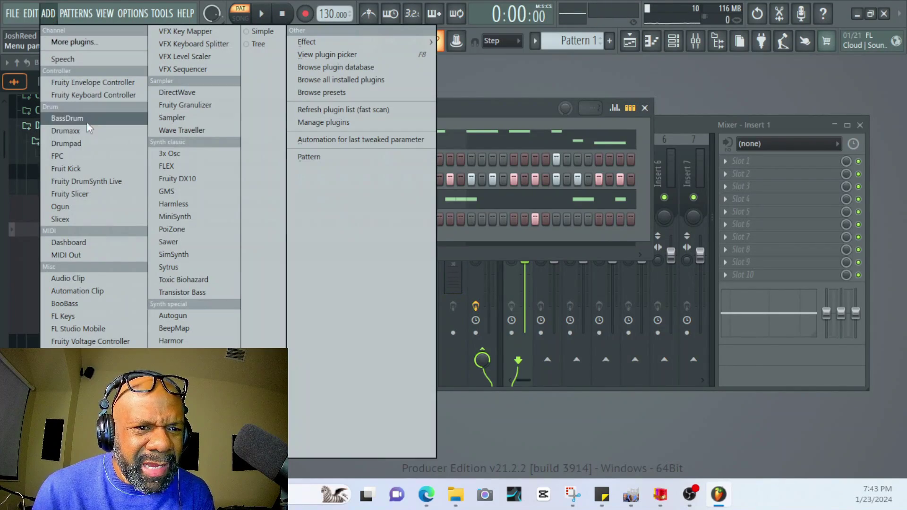
{"action": "left_click", "coordinate": [169, 267]}
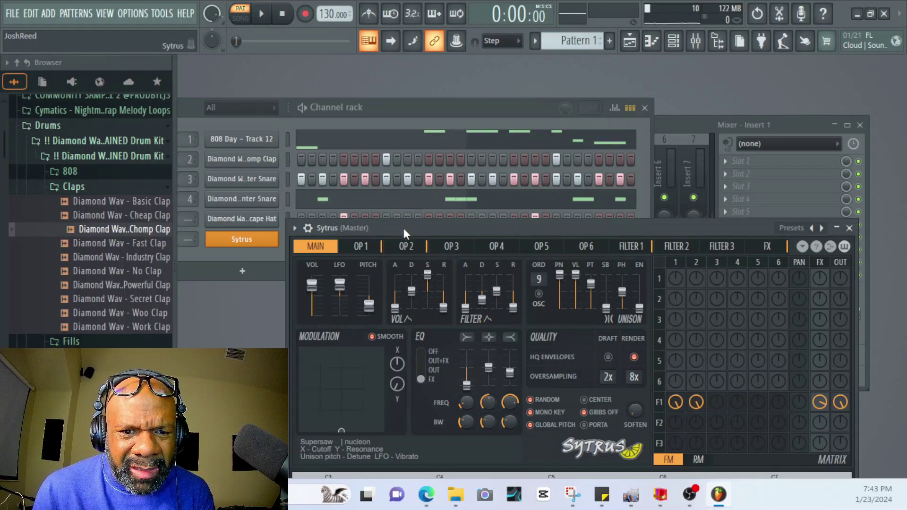
{"action": "left_click_drag", "start_coordinate": [404, 233], "coordinate": [302, 94]}
Load the Violin 2 preset in Sytrus and audition it over the playing pattern.
{"action": "left_click", "coordinate": [193, 89]}
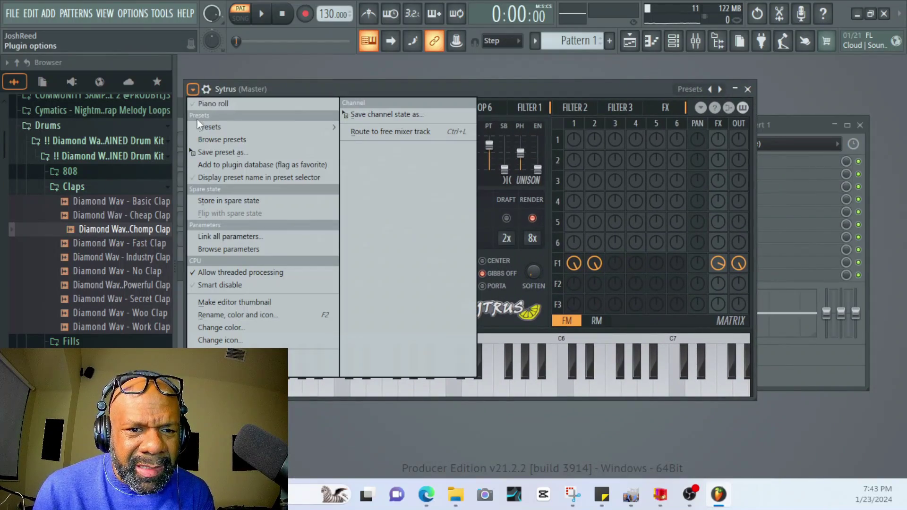
{"action": "left_click", "coordinate": [233, 139]}
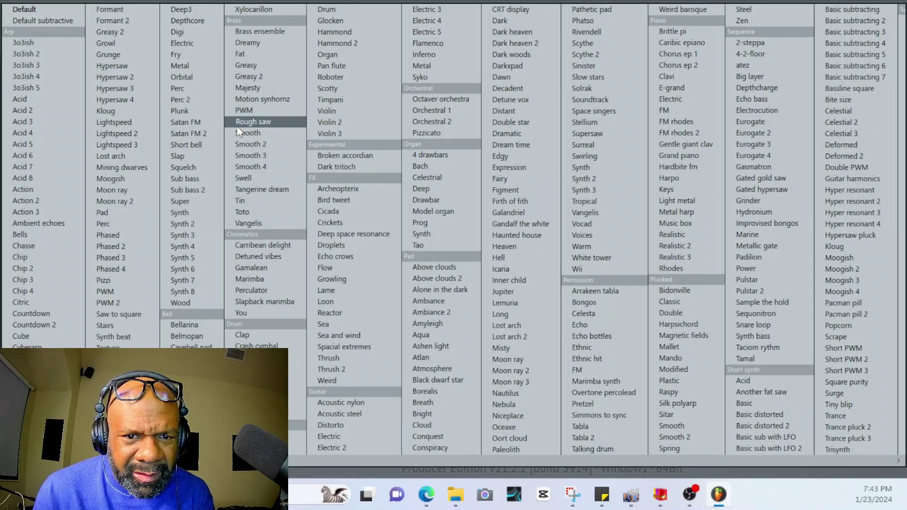
{"action": "left_click", "coordinate": [370, 124]}
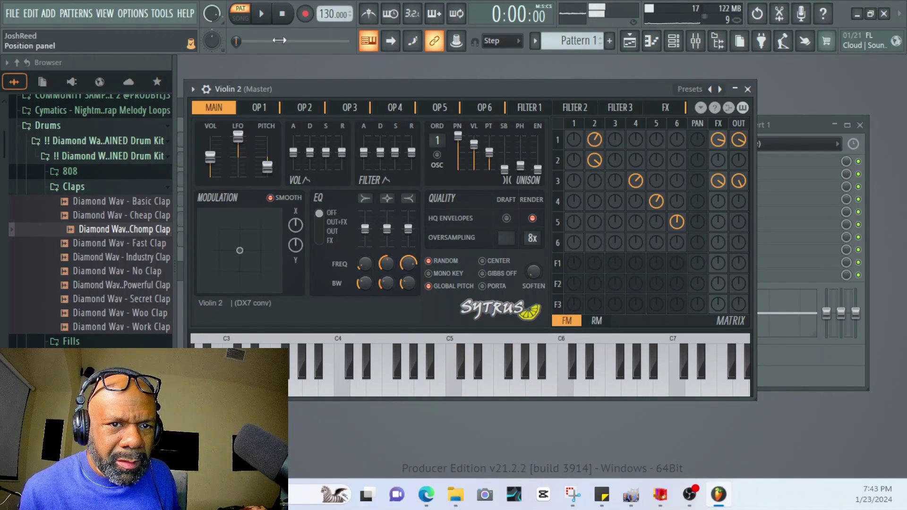
{"action": "key", "text": "space"}
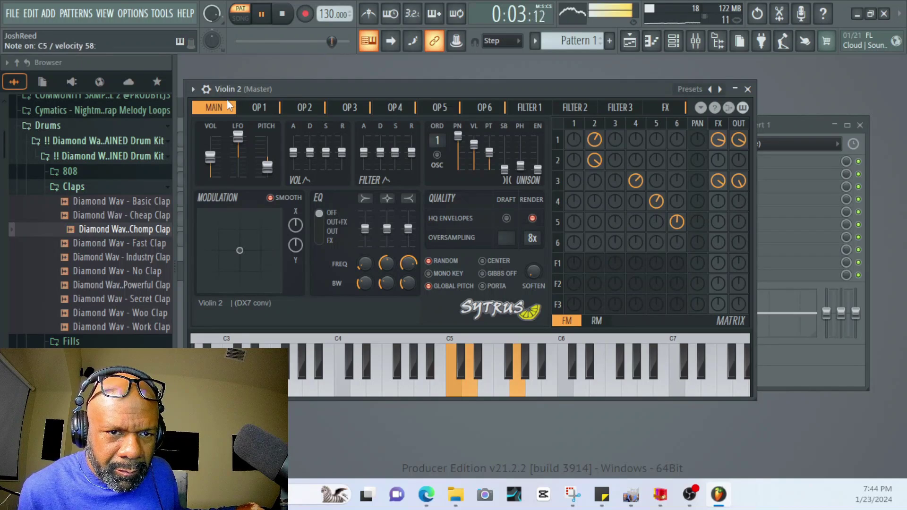
Load the Dream bell preset in Sytrus and audition it over the beat.
{"action": "left_click", "coordinate": [193, 89]}
{"action": "mouse_move", "coordinate": [221, 125]}
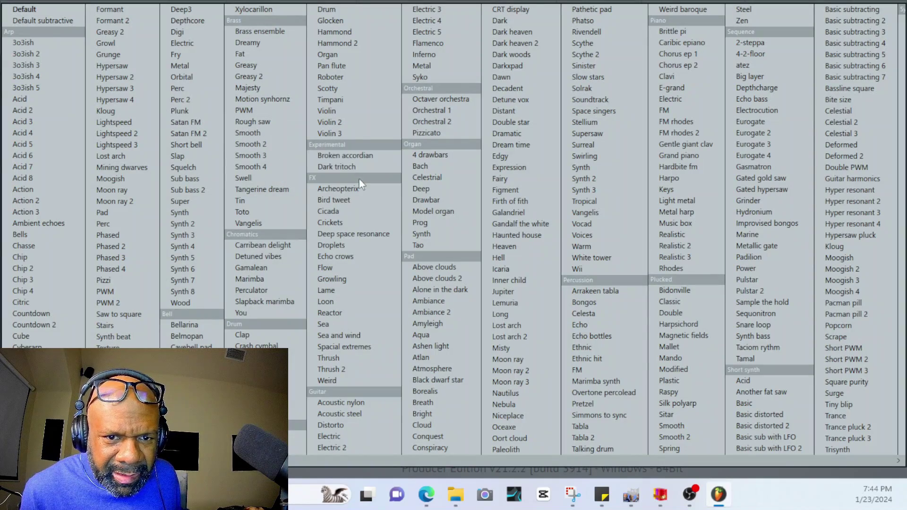
{"action": "left_click", "coordinate": [185, 370]}
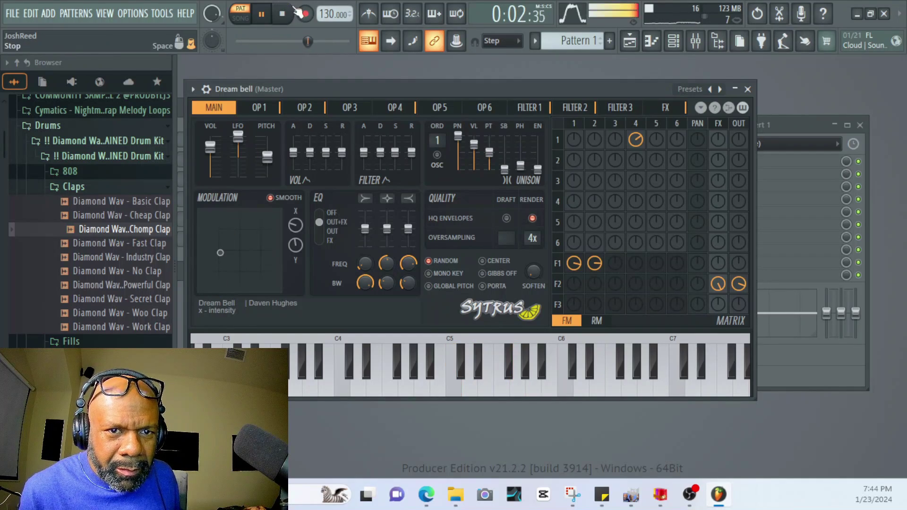
Record a live Dream bell melody into Pattern 1 with wait-for-input on, stopping the recording when done.
{"action": "left_click", "coordinate": [389, 19]}
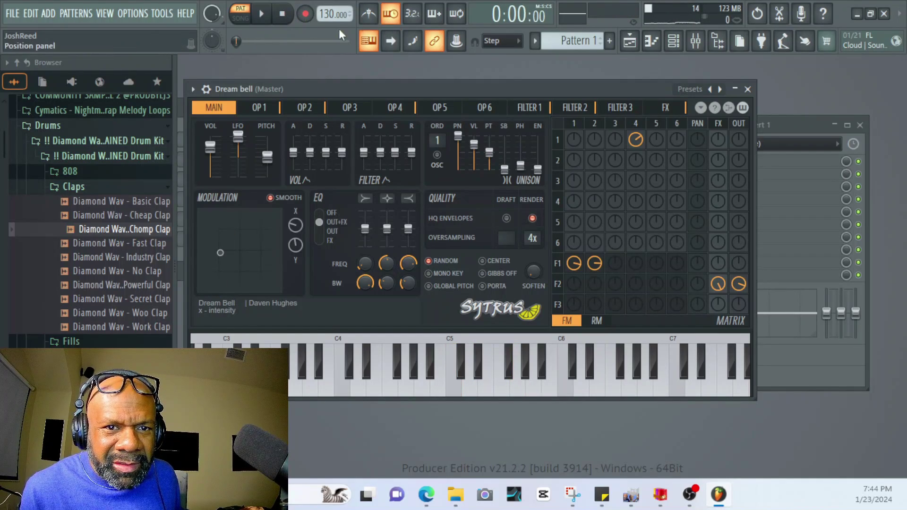
{"action": "left_click", "coordinate": [312, 16]}
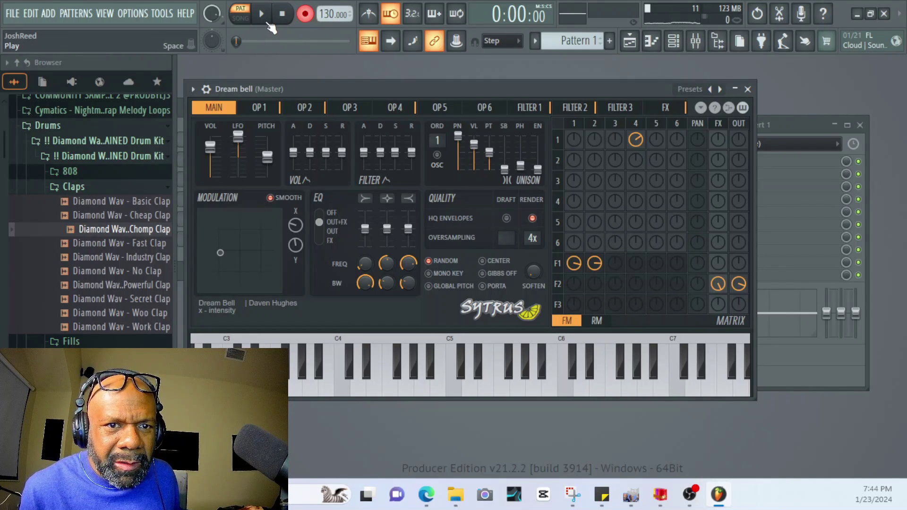
{"action": "left_click", "coordinate": [261, 14]}
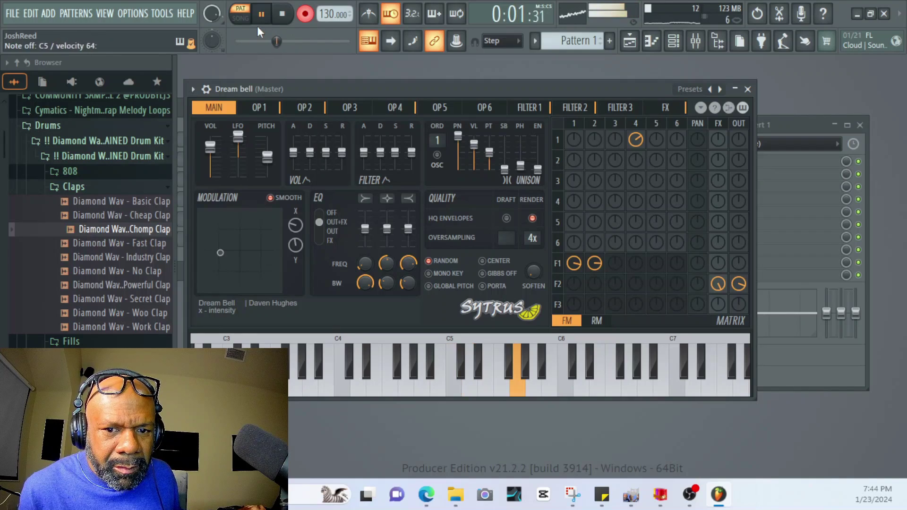
{"action": "left_click", "coordinate": [293, 15]}
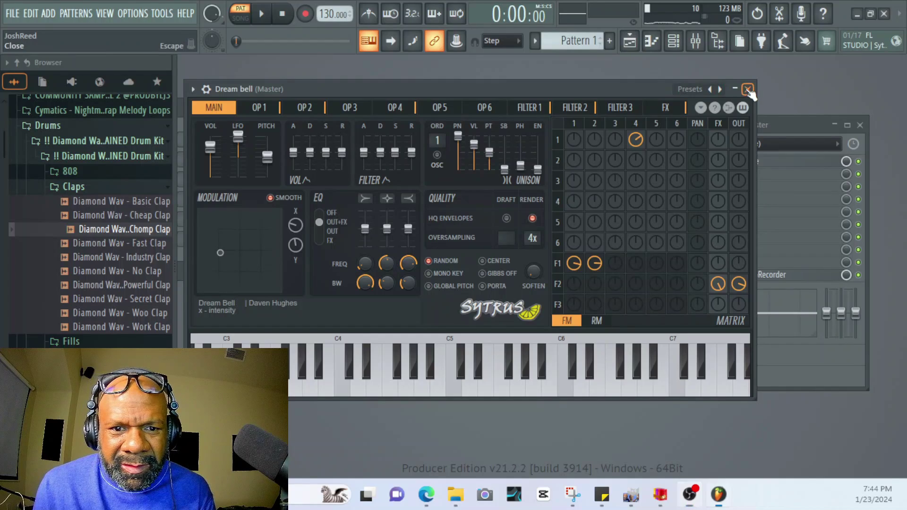
Close the Dream bell synth, play the pattern back and lower the Dream bell channel's volume.
{"action": "left_click", "coordinate": [748, 89]}
{"action": "left_click", "coordinate": [263, 16]}
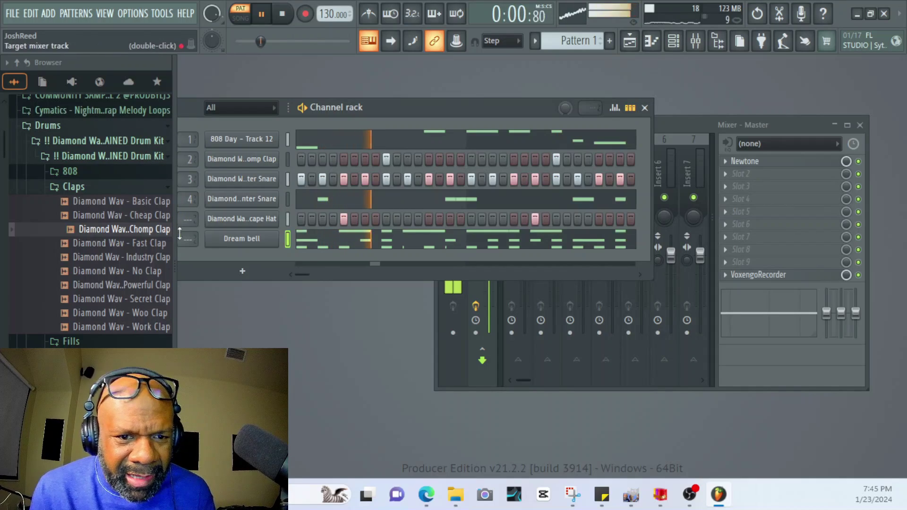
{"action": "left_click_drag", "start_coordinate": [383, 107], "coordinate": [453, 97]}
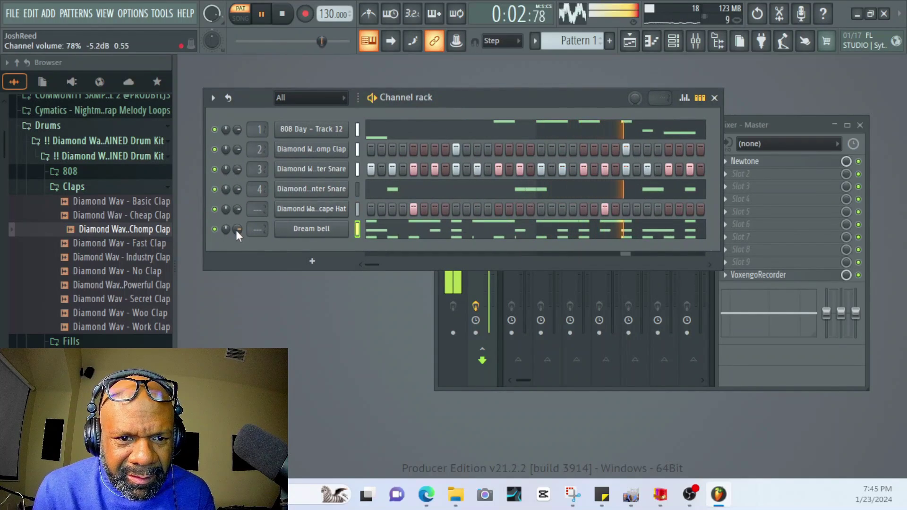
{"action": "left_click_drag", "start_coordinate": [237, 229], "coordinate": [238, 247]}
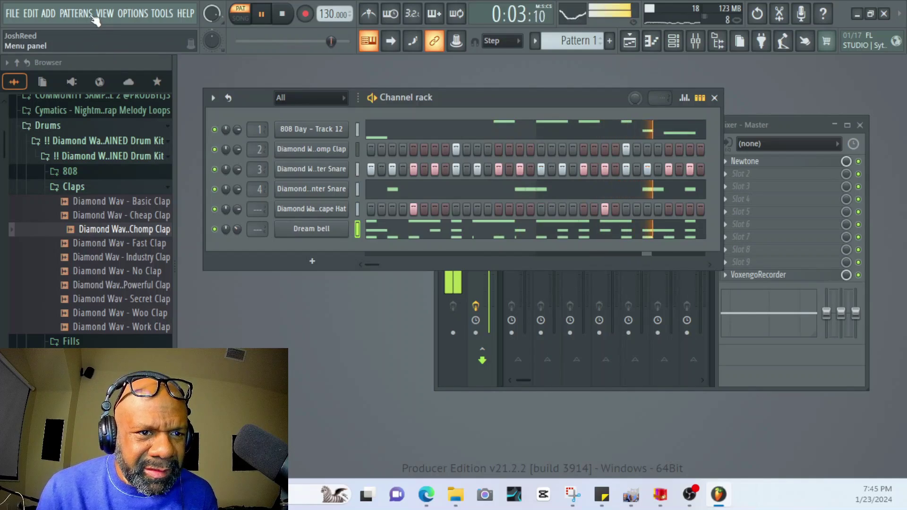
Add a second Sytrus synth channel while the pattern keeps playing.
{"action": "left_click", "coordinate": [48, 13]}
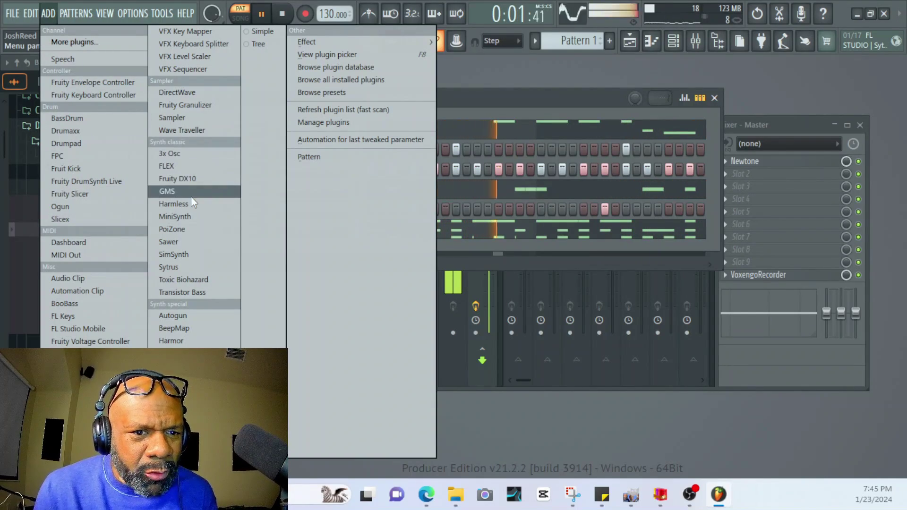
{"action": "left_click", "coordinate": [187, 266]}
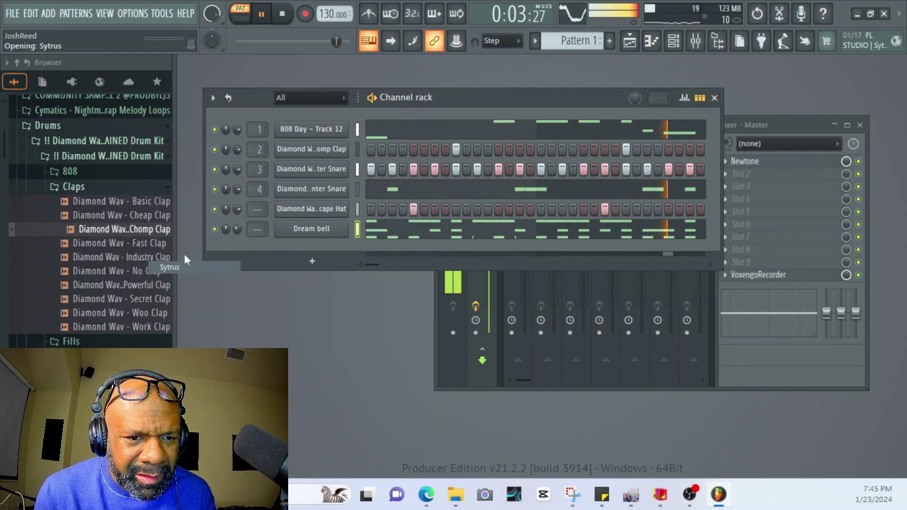
{"action": "left_click_drag", "start_coordinate": [527, 253], "coordinate": [402, 83]}
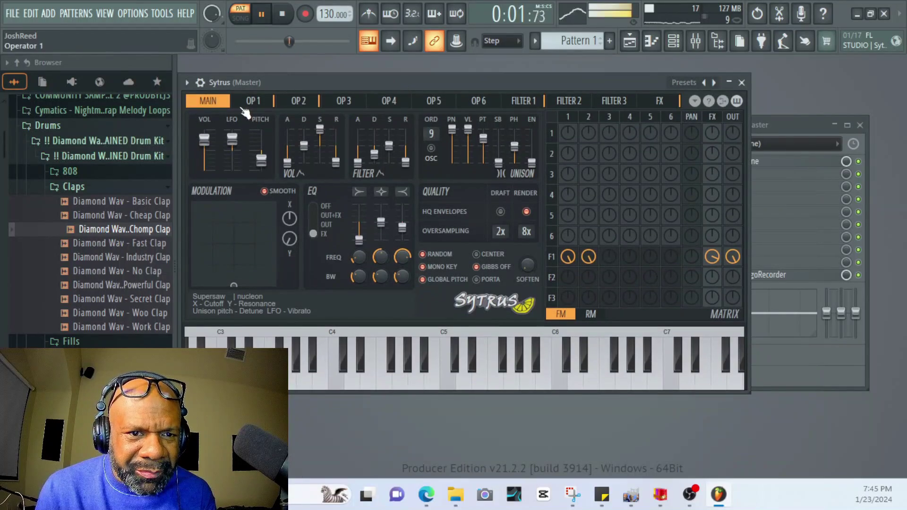
Load the Majesty brass preset in the new Sytrus channel and try it over the beat.
{"action": "left_click", "coordinate": [200, 83]}
{"action": "left_click", "coordinate": [200, 82]}
{"action": "left_click", "coordinate": [188, 83]}
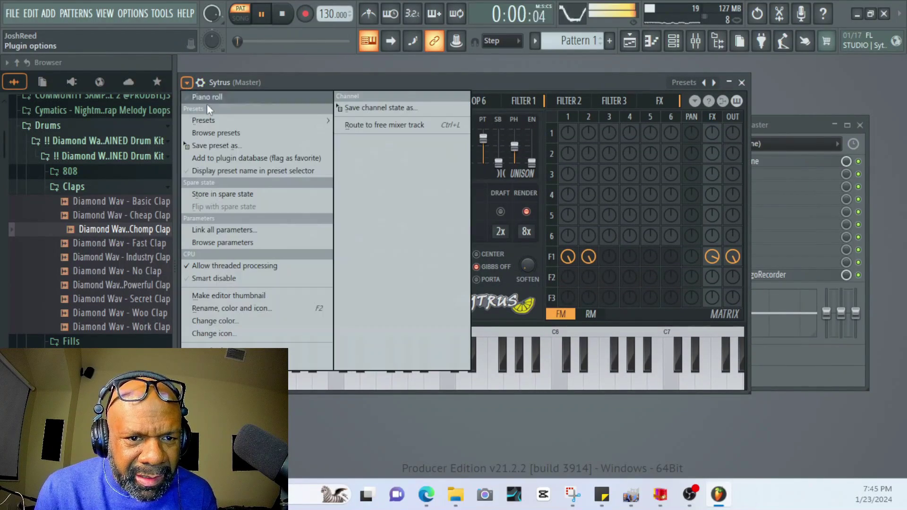
{"action": "mouse_move", "coordinate": [224, 121]}
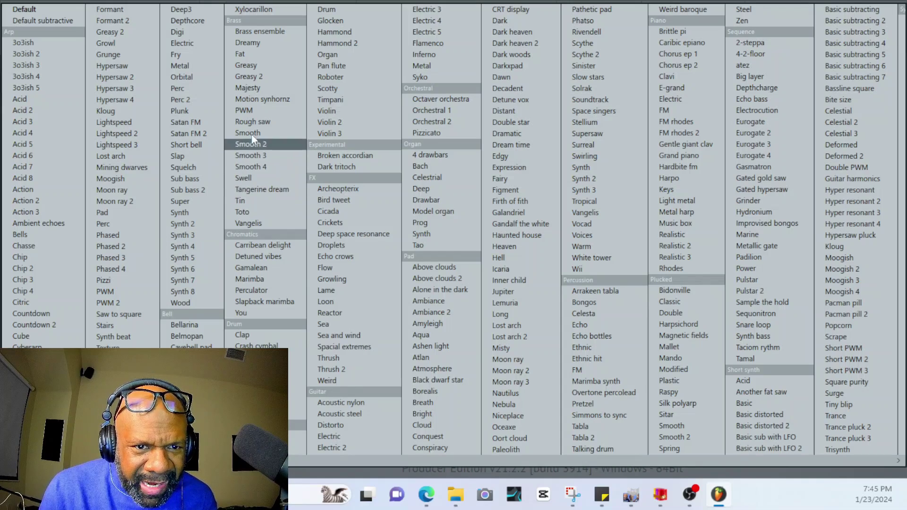
{"action": "left_click", "coordinate": [255, 89]}
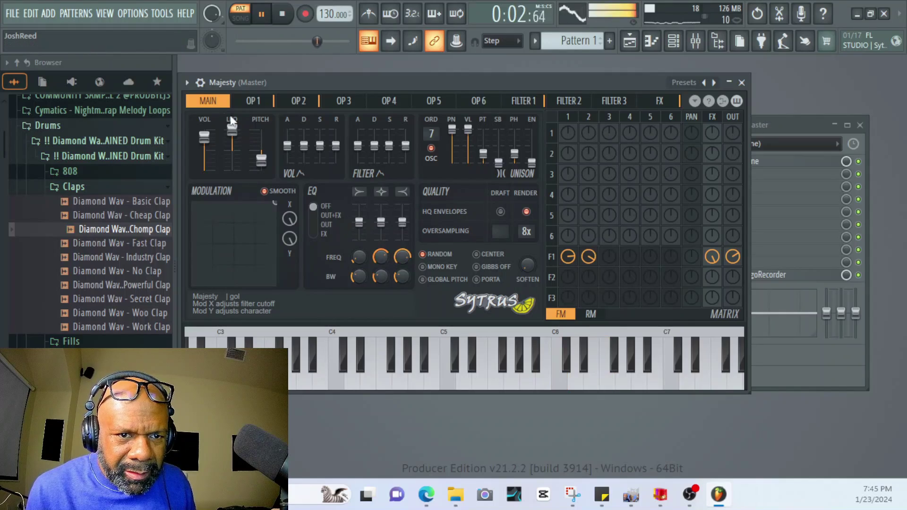
Load the Brass ensemble preset in the new Sytrus channel and audition it over the beat.
{"action": "left_click", "coordinate": [191, 88]}
{"action": "mouse_move", "coordinate": [220, 118]}
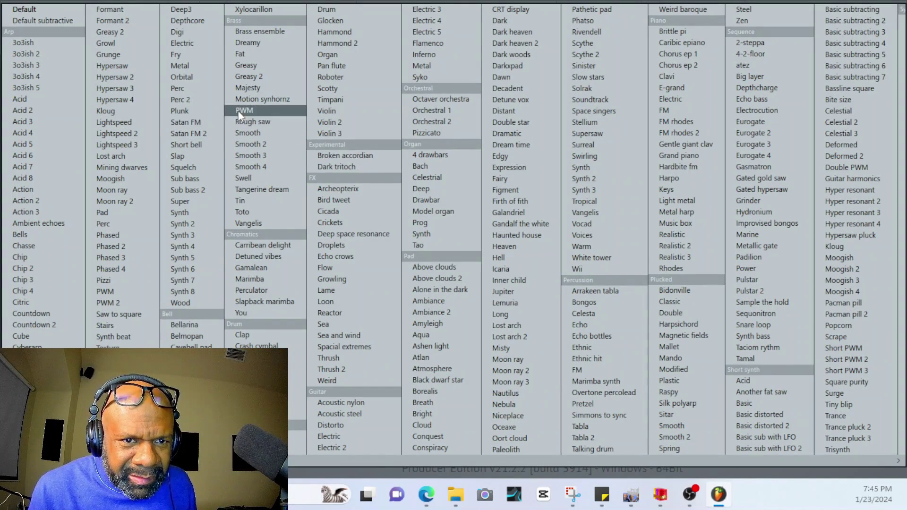
{"action": "left_click", "coordinate": [265, 34]}
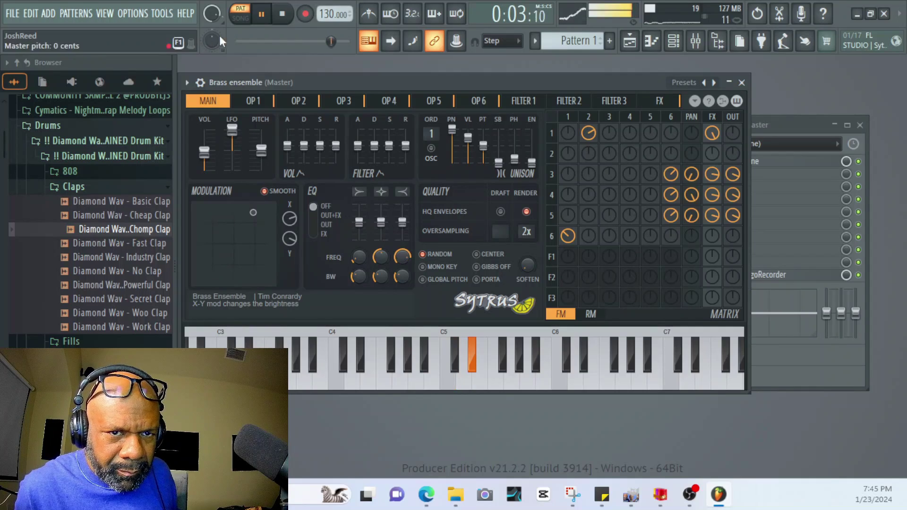
Record a live Brass ensemble part into Pattern 1 with wait-for-input on.
{"action": "left_click", "coordinate": [285, 17]}
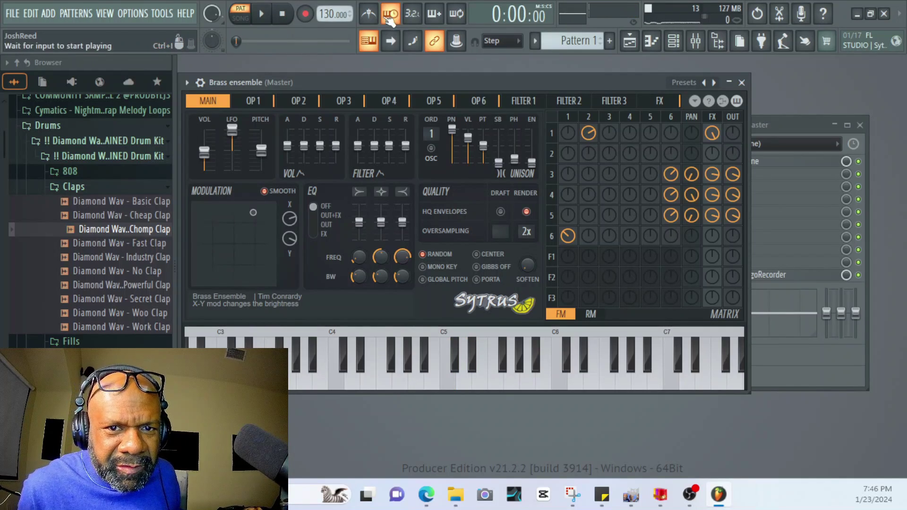
{"action": "left_click", "coordinate": [306, 15]}
{"action": "left_click", "coordinate": [263, 15]}
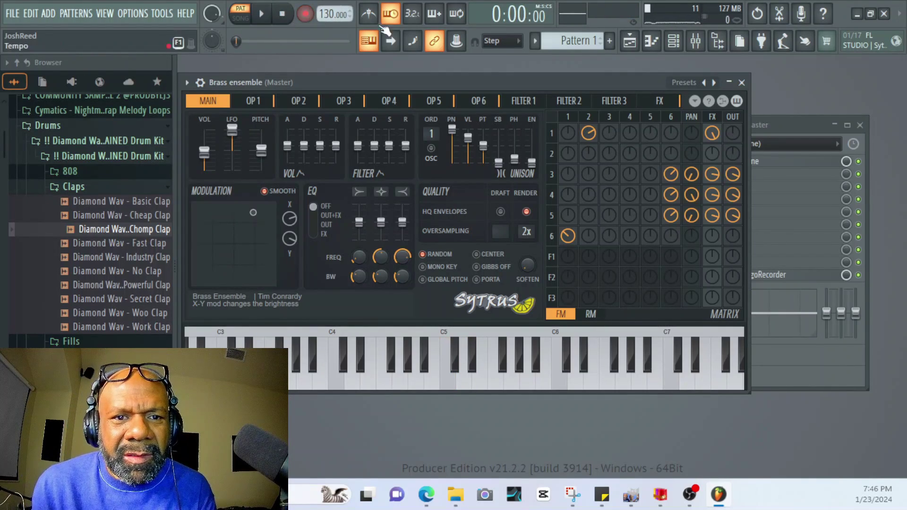
Turn off wait-for-input, play the pattern back and close the Brass ensemble synth.
{"action": "left_click", "coordinate": [391, 14]}
{"action": "key", "text": "space"}
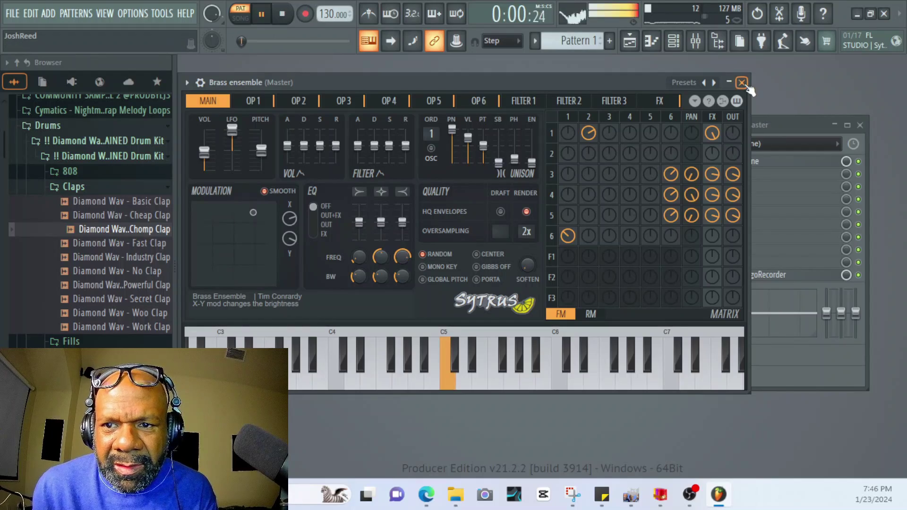
{"action": "left_click", "coordinate": [742, 83]}
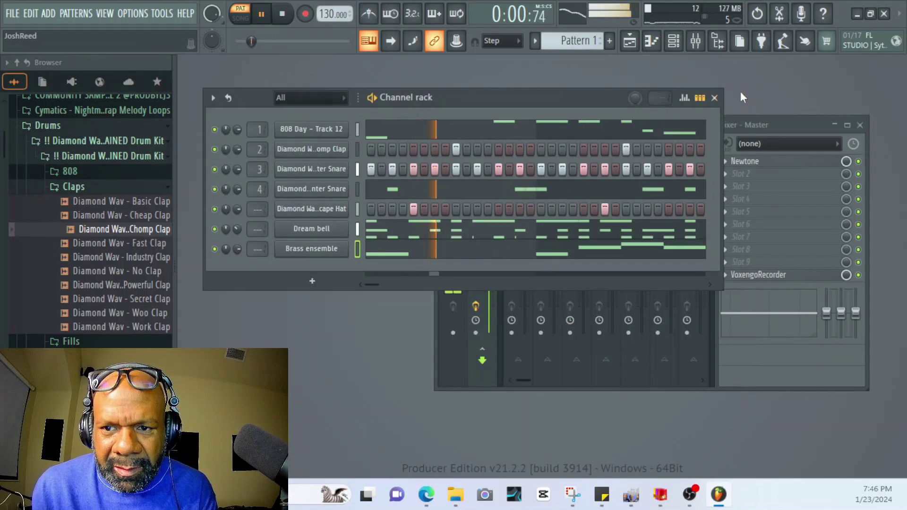
Delete the stray short D5 note at the start of bar 3 in the Brass ensemble piano roll and return to the Channel rack.
{"action": "left_click", "coordinate": [563, 255]}
{"action": "right_click", "coordinate": [753, 231]}
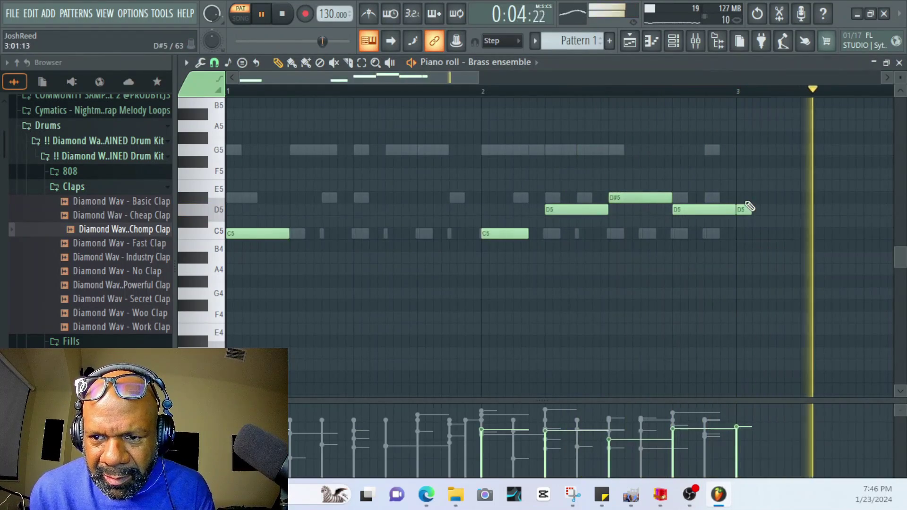
{"action": "right_click", "coordinate": [747, 209]}
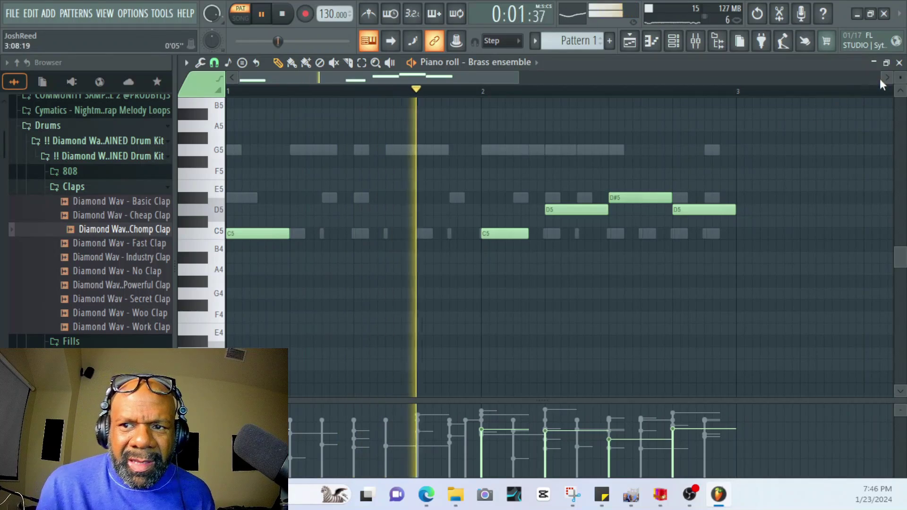
{"action": "key", "text": "F7"}
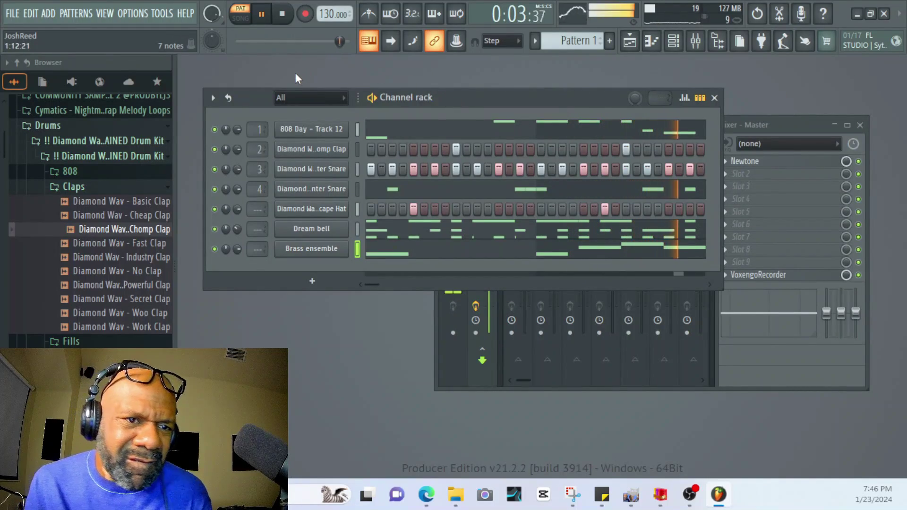
Add a GMS synth channel to the project, check its preset options and close its window.
{"action": "left_click", "coordinate": [48, 13]}
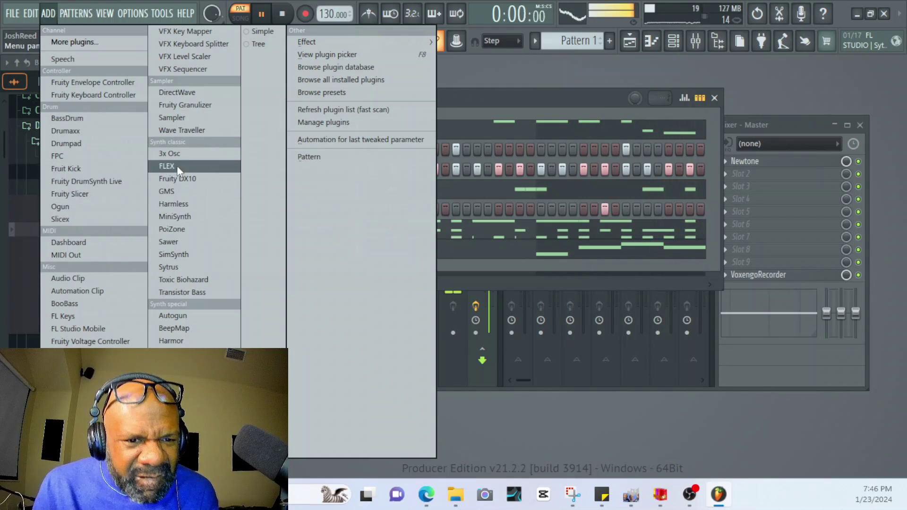
{"action": "left_click", "coordinate": [173, 191]}
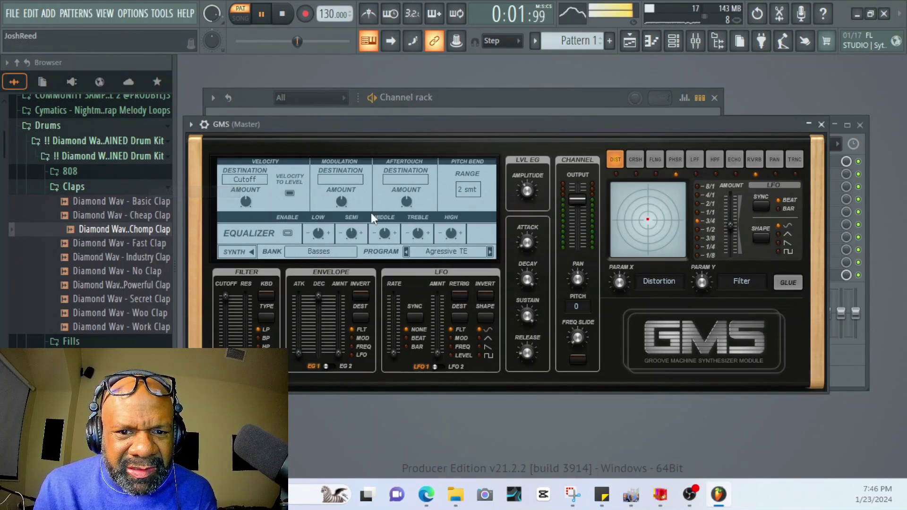
{"action": "left_click", "coordinate": [191, 125]}
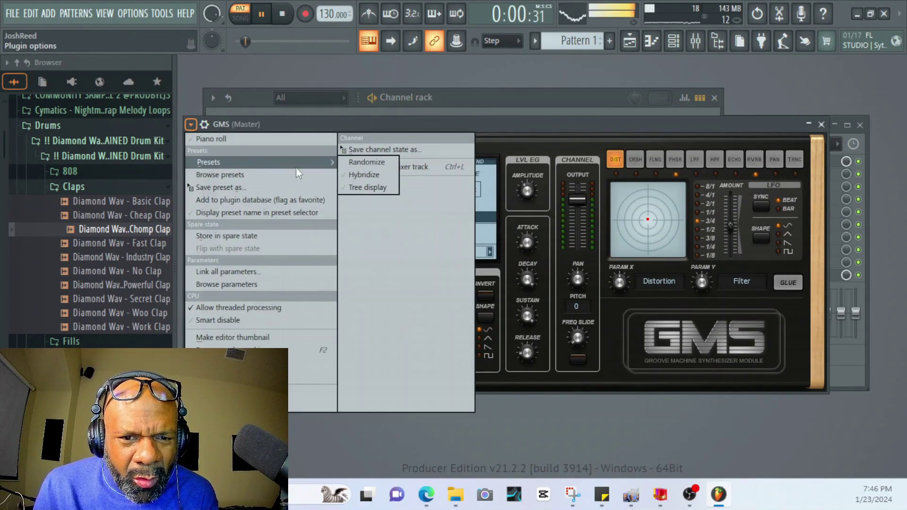
{"action": "left_click", "coordinate": [546, 112]}
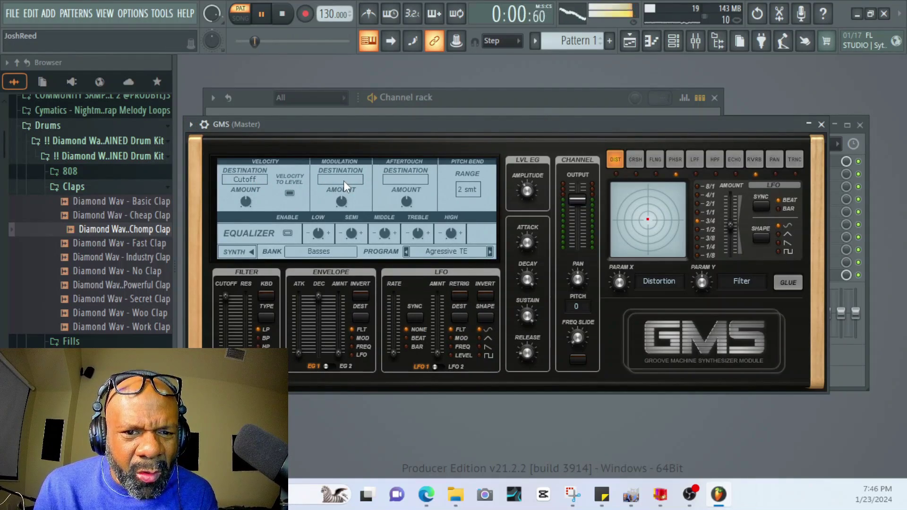
{"action": "mouse_move", "coordinate": [727, 127]}
{"action": "left_mouse_down"}
{"action": "mouse_move", "coordinate": [725, 169]}
{"action": "mouse_move", "coordinate": [731, 114]}
{"action": "left_mouse_up"}
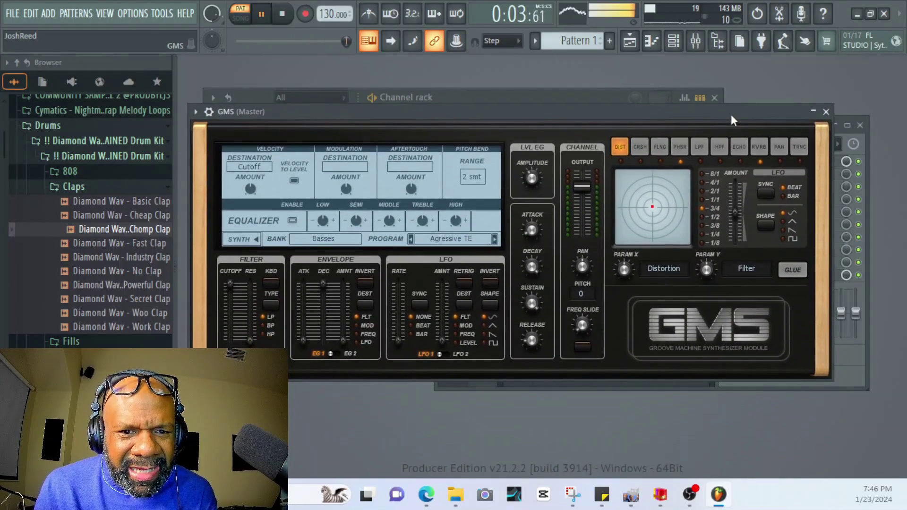
{"action": "left_click", "coordinate": [826, 112]}
Stop playback in song mode, open the Playlist and maximize it after moving the Channel rack and mixer aside.
{"action": "key", "text": "space"}
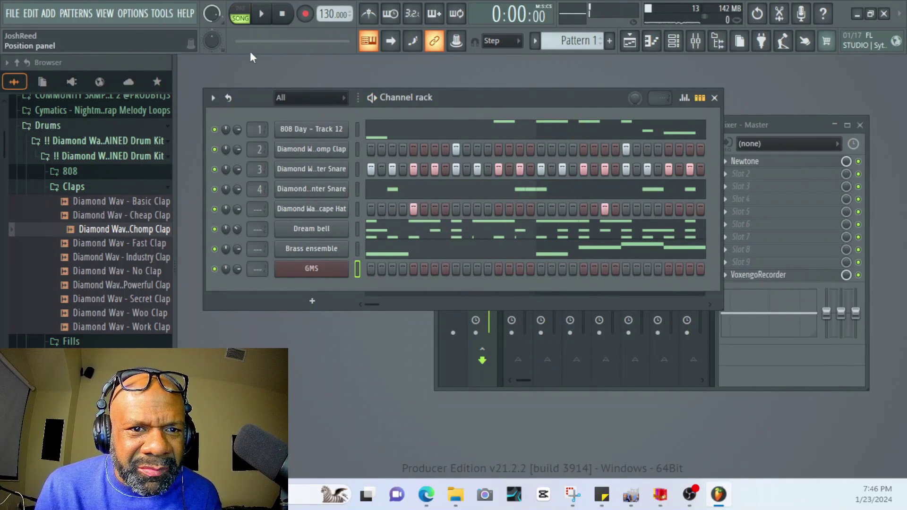
{"action": "left_click", "coordinate": [114, 14]}
{"action": "left_click", "coordinate": [198, 39]}
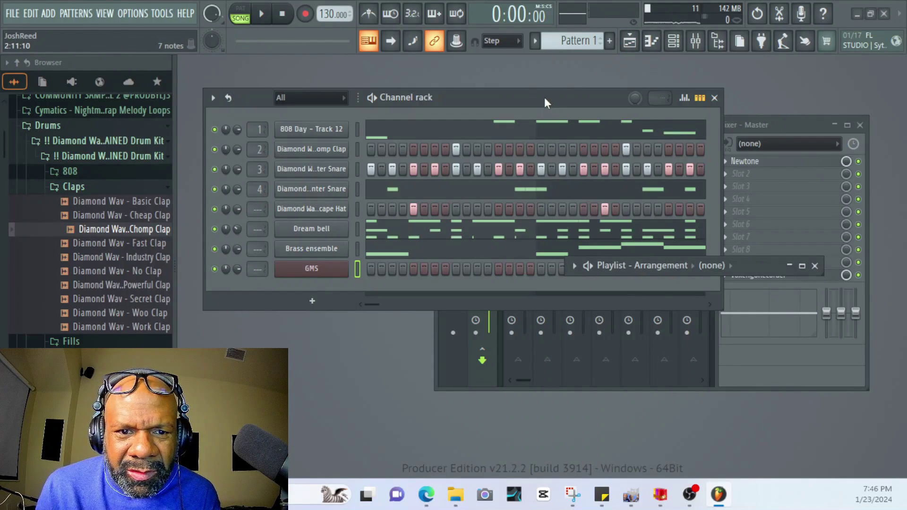
{"action": "left_click_drag", "start_coordinate": [544, 103], "coordinate": [539, 235]}
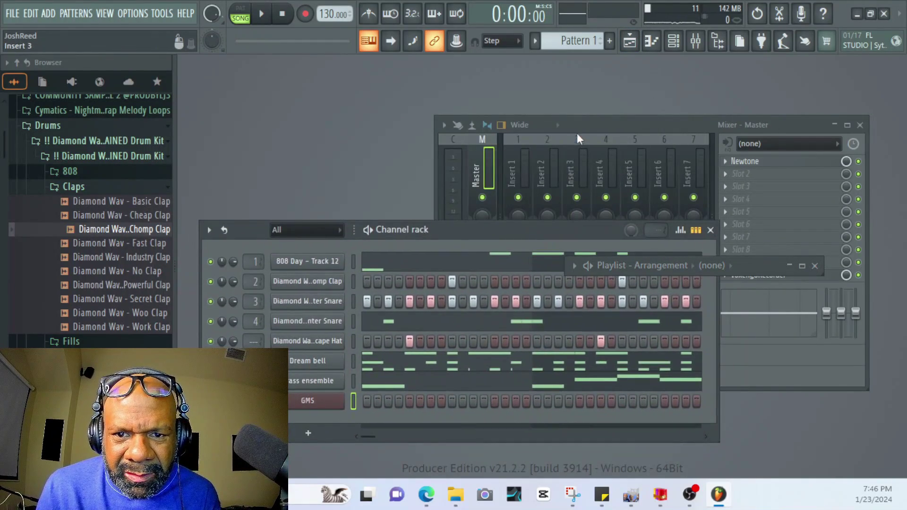
{"action": "left_click_drag", "start_coordinate": [577, 132], "coordinate": [557, 121]}
{"action": "left_click", "coordinate": [803, 266]}
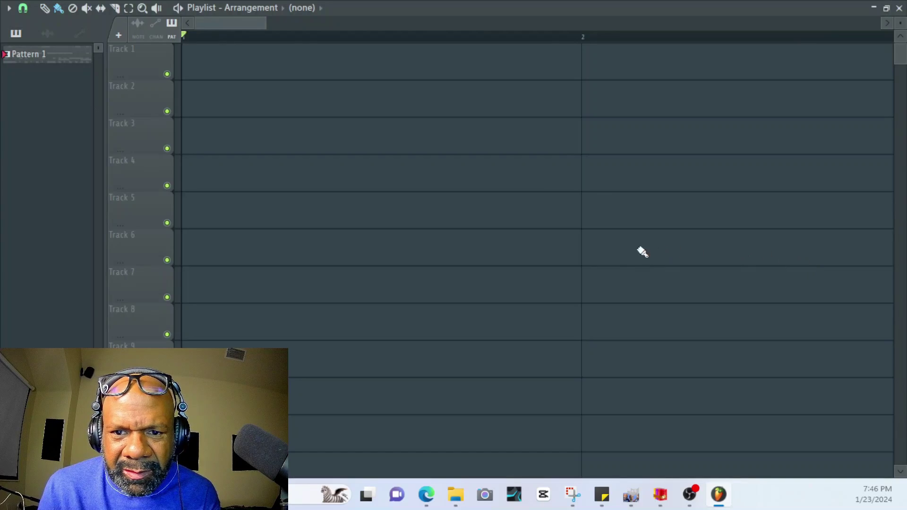
Place three back-to-back Pattern 1 clips on Track 1 across bars 1 to 6 and close the Playlist.
{"action": "left_click_drag", "start_coordinate": [64, 61], "coordinate": [241, 72]}
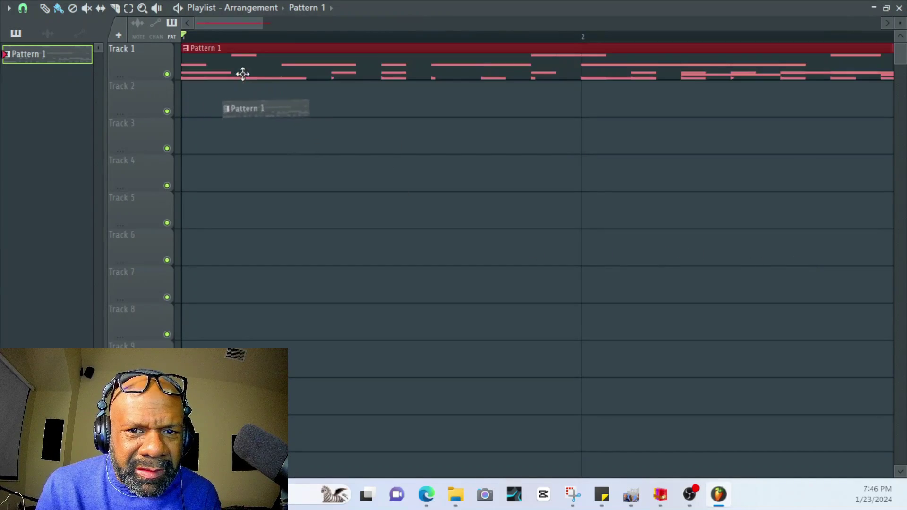
{"action": "left_click_drag", "start_coordinate": [262, 24], "coordinate": [682, 69]}
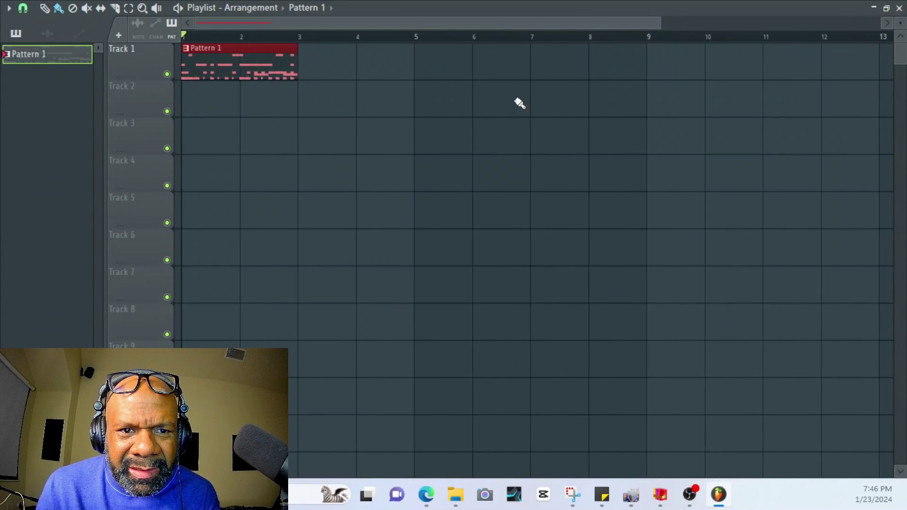
{"action": "left_click_drag", "start_coordinate": [311, 79], "coordinate": [478, 74]}
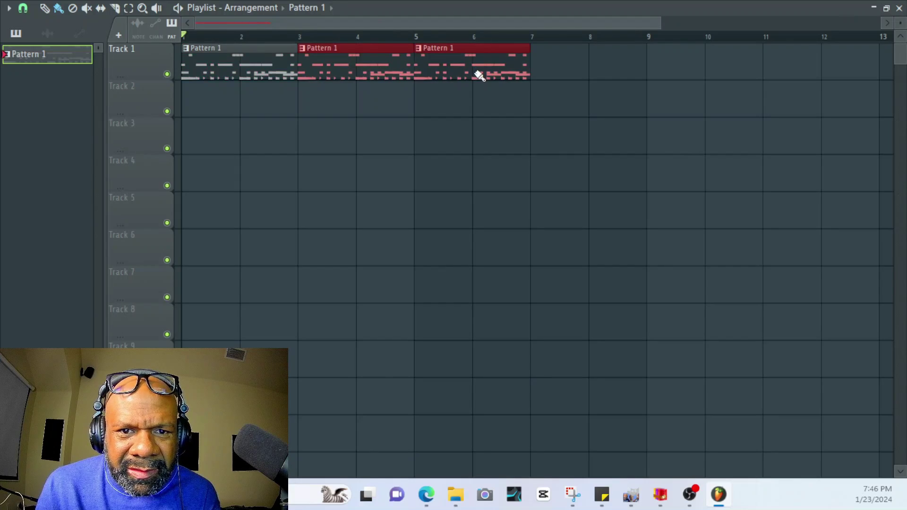
{"action": "left_click", "coordinate": [899, 8]}
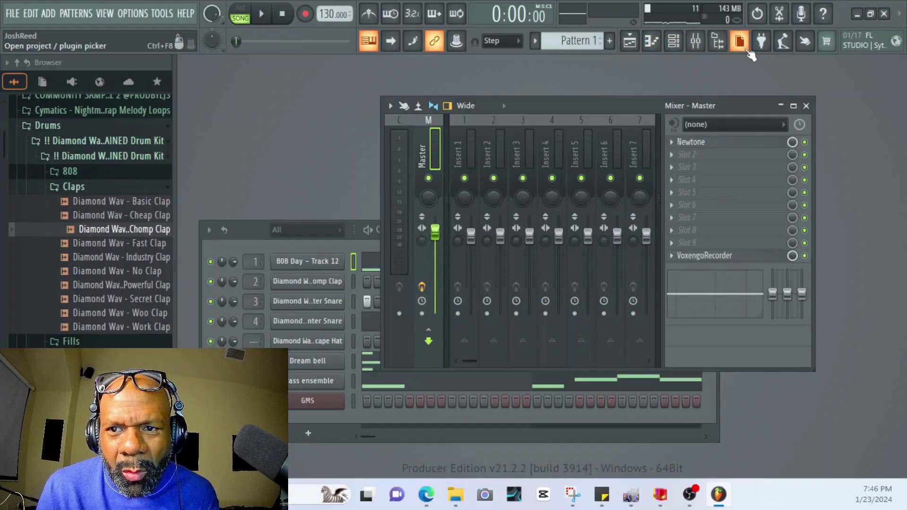
Record a vocal take from mono input In 1 into the playlist as an audio clip below the Pattern 1 clips.
{"action": "left_click", "coordinate": [807, 21]}
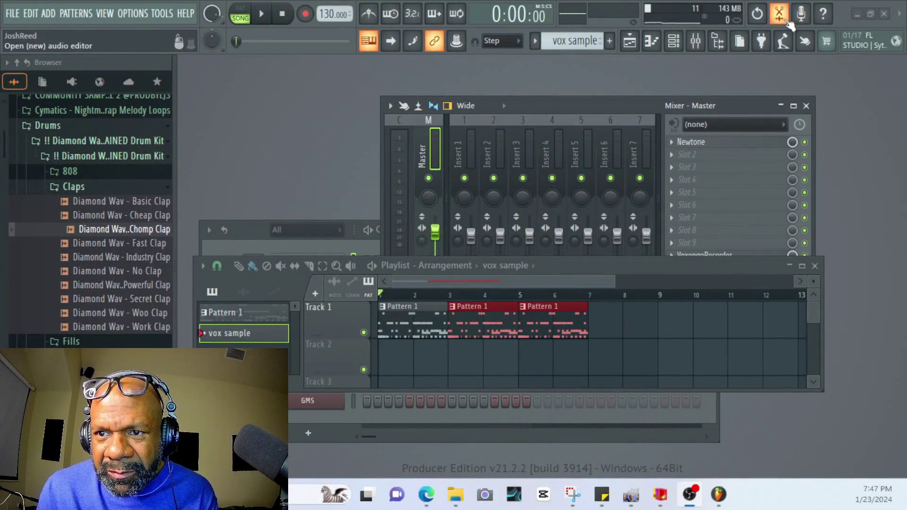
{"action": "left_click", "coordinate": [801, 14]}
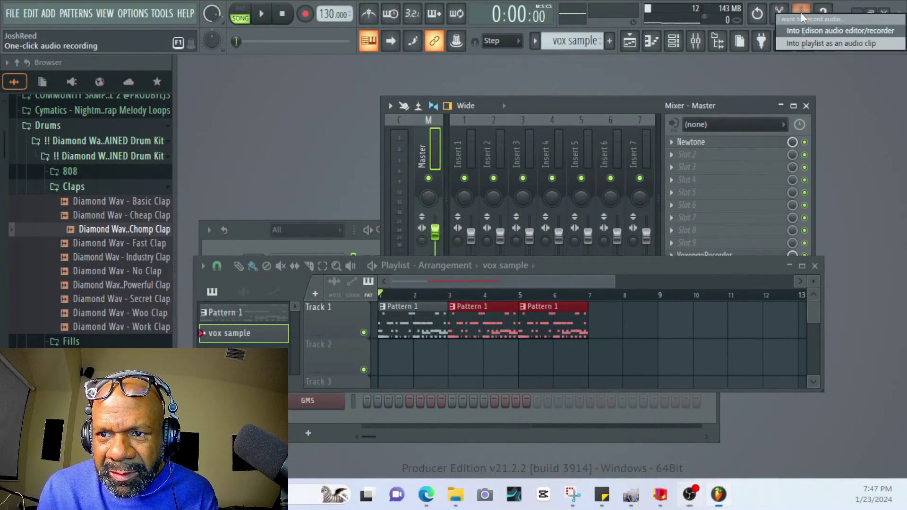
{"action": "left_click", "coordinate": [805, 43]}
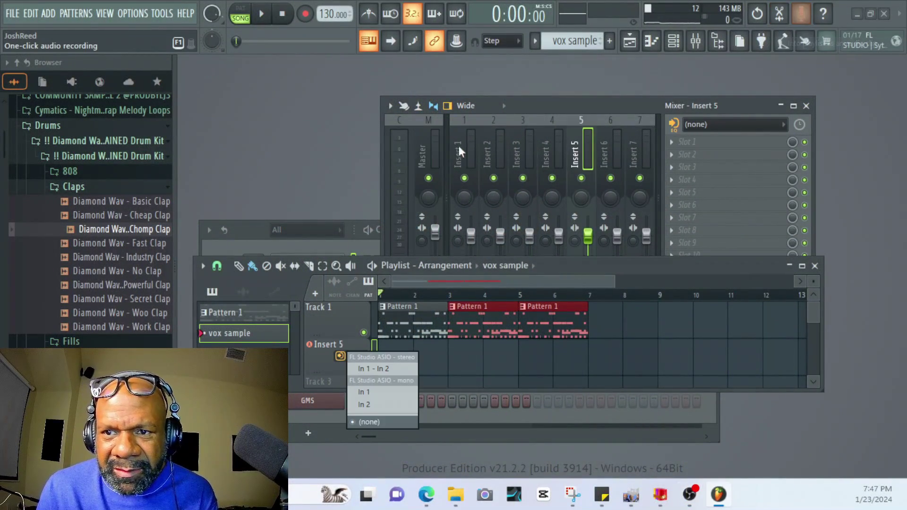
{"action": "left_click", "coordinate": [379, 387]}
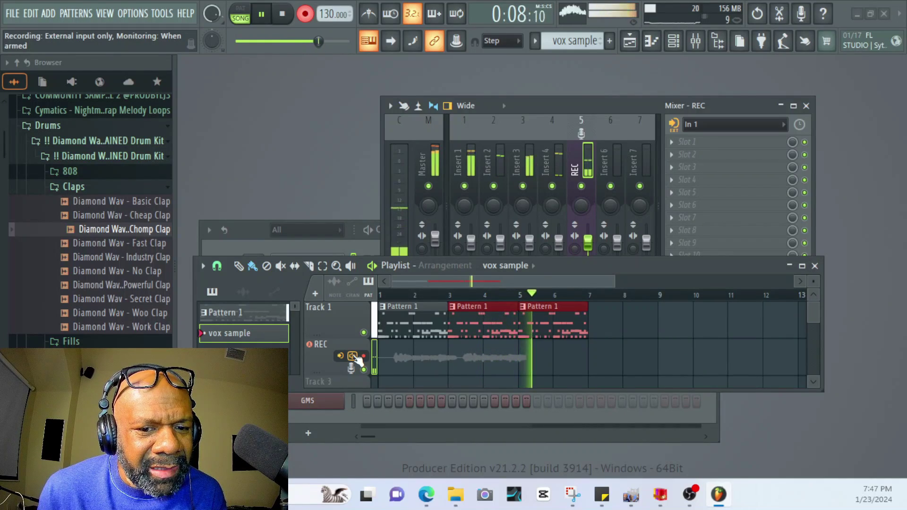
{"action": "key", "text": "space"}
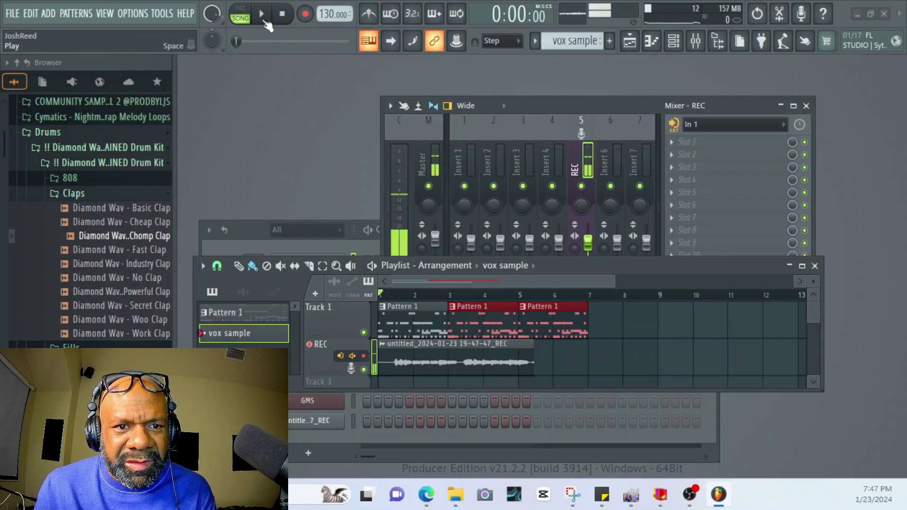
Disarm the REC track and play the recorded vocal back against the beat.
{"action": "left_click", "coordinate": [363, 355]}
{"action": "key", "text": "space"}
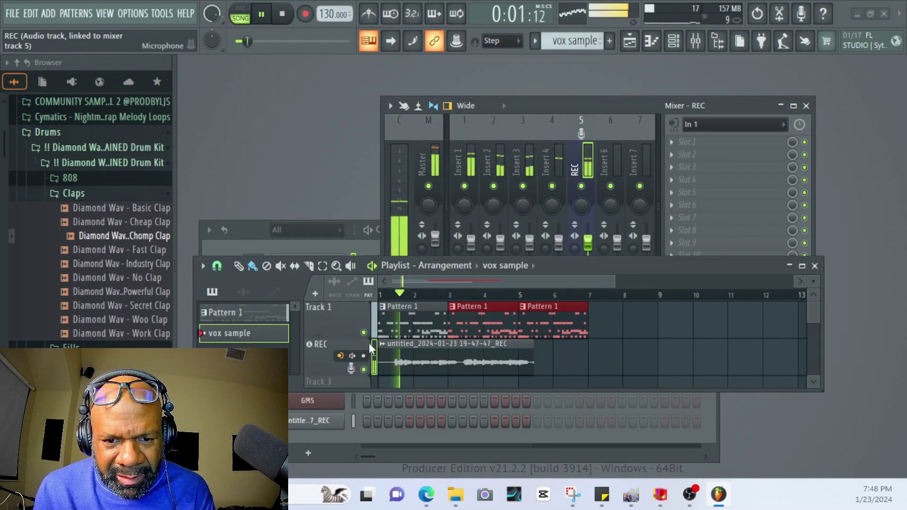
{"action": "left_click_drag", "start_coordinate": [731, 263], "coordinate": [691, 194]}
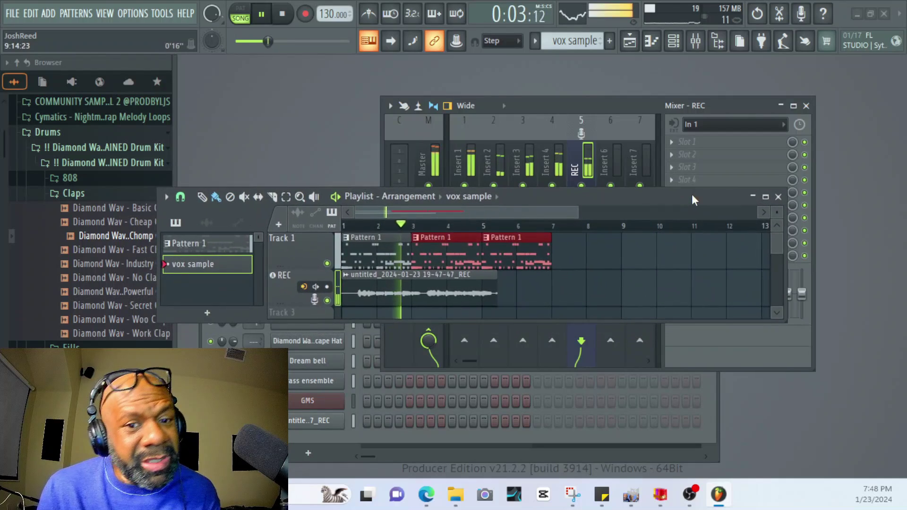
{"action": "left_click", "coordinate": [426, 293]}
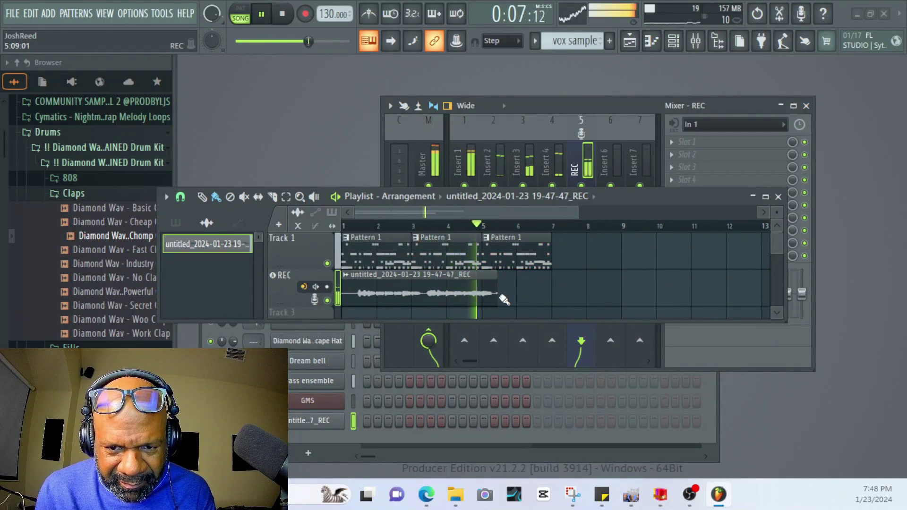
{"action": "key", "text": "space"}
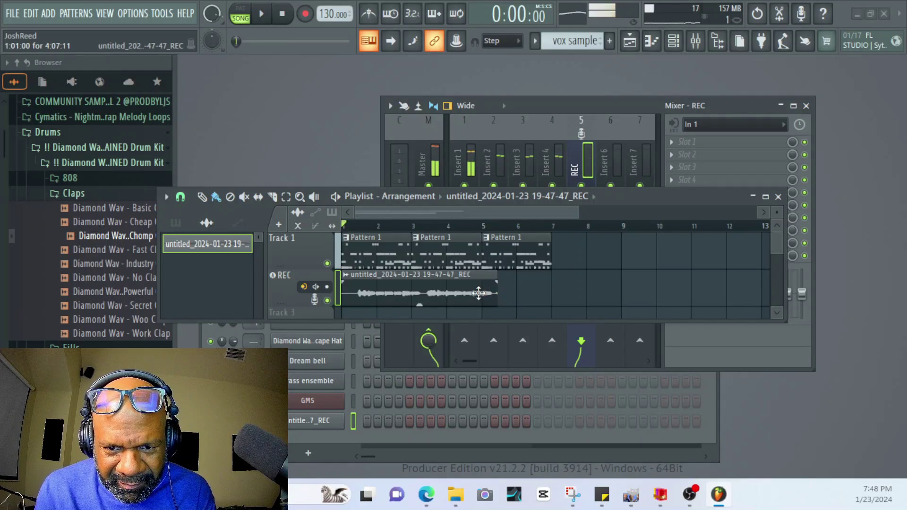
Set the playlist snap to 1/3 step and time-stretch the vocal clip shorter so it ends just before bar 5.
{"action": "left_click", "coordinate": [183, 199]}
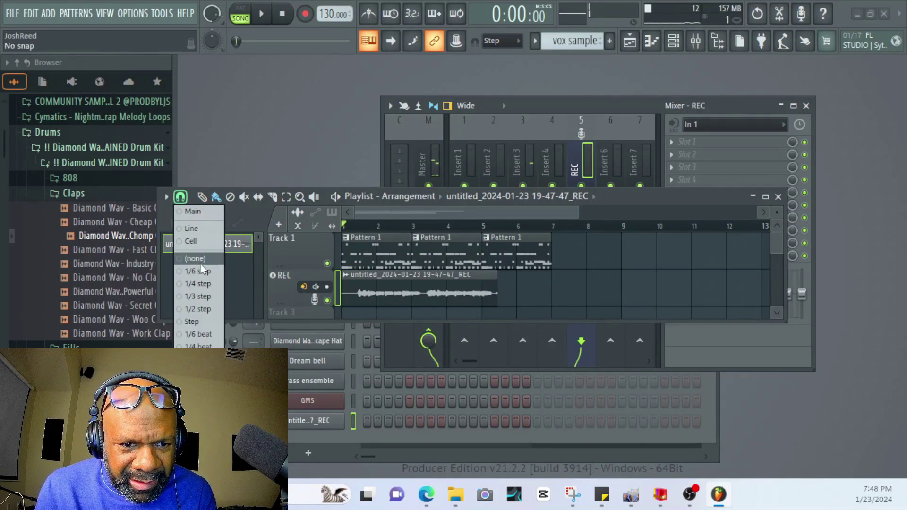
{"action": "left_click", "coordinate": [204, 298]}
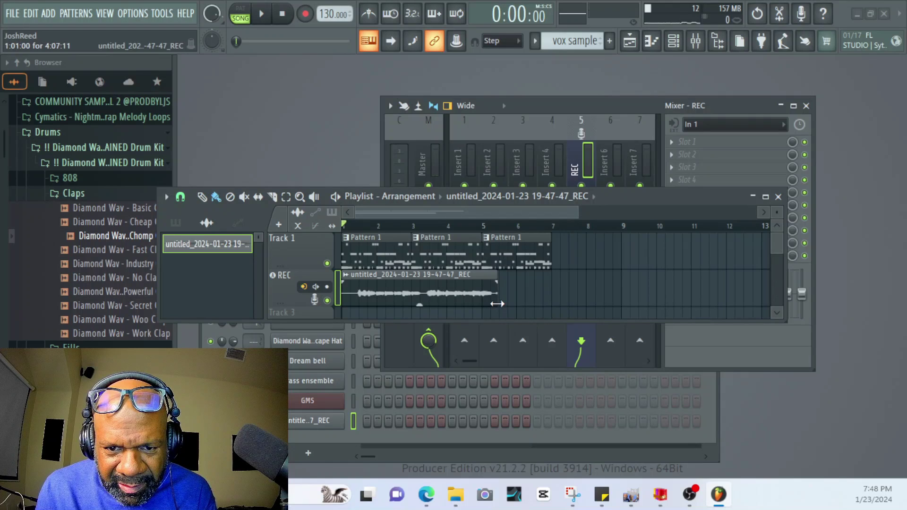
{"action": "left_click_drag", "start_coordinate": [498, 304], "coordinate": [482, 300]}
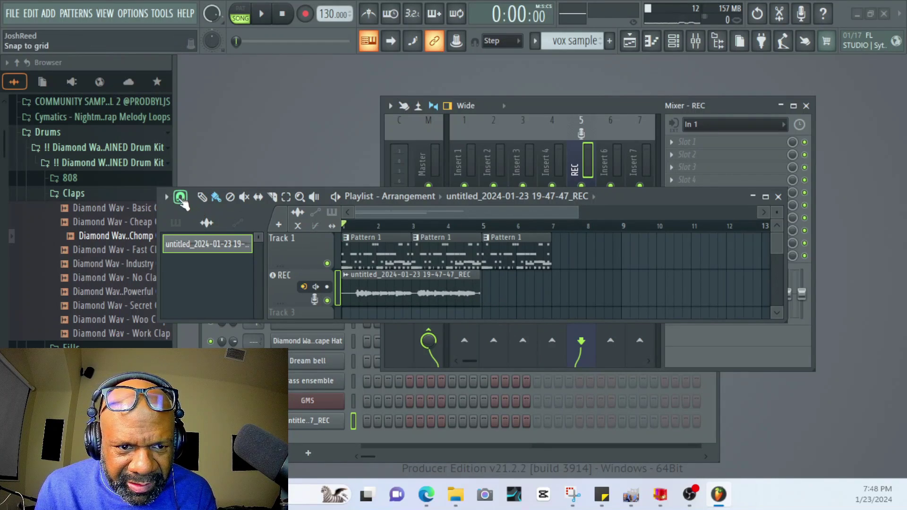
Set the playlist snap to (none), fine-tune the vocal clip's end to bar 5 for a four-bar length, and check it by playback.
{"action": "left_click", "coordinate": [181, 198]}
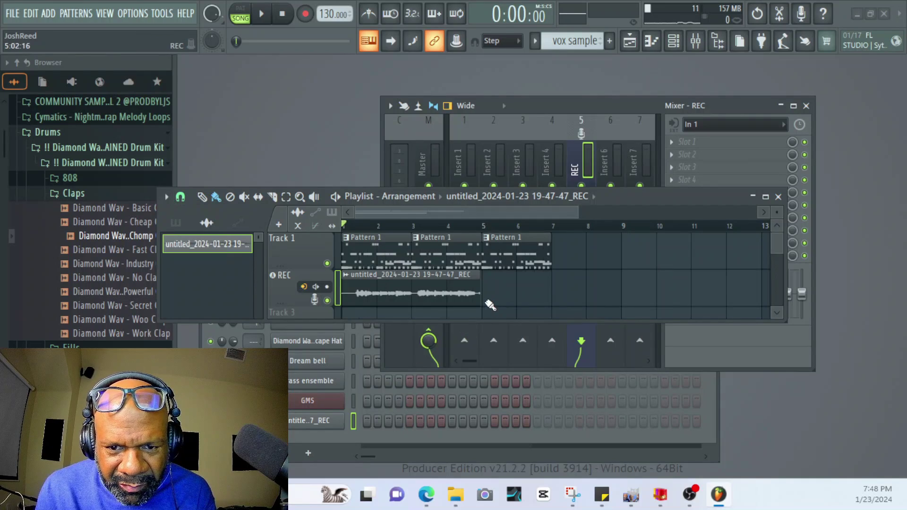
{"action": "mouse_move", "coordinate": [482, 301]}
{"action": "left_mouse_down"}
{"action": "mouse_move", "coordinate": [515, 302]}
{"action": "mouse_move", "coordinate": [481, 300]}
{"action": "left_mouse_up"}
{"action": "left_click_drag", "start_coordinate": [574, 214], "coordinate": [457, 214]}
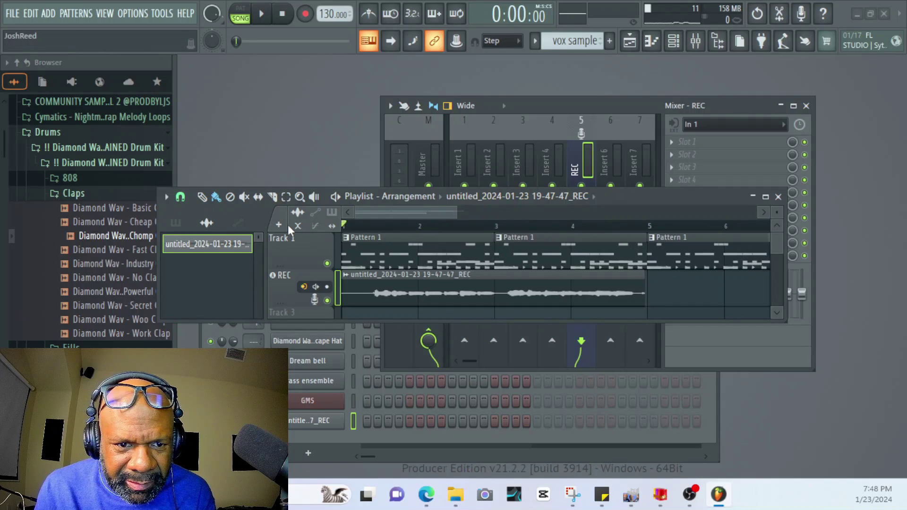
{"action": "left_click", "coordinate": [180, 197]}
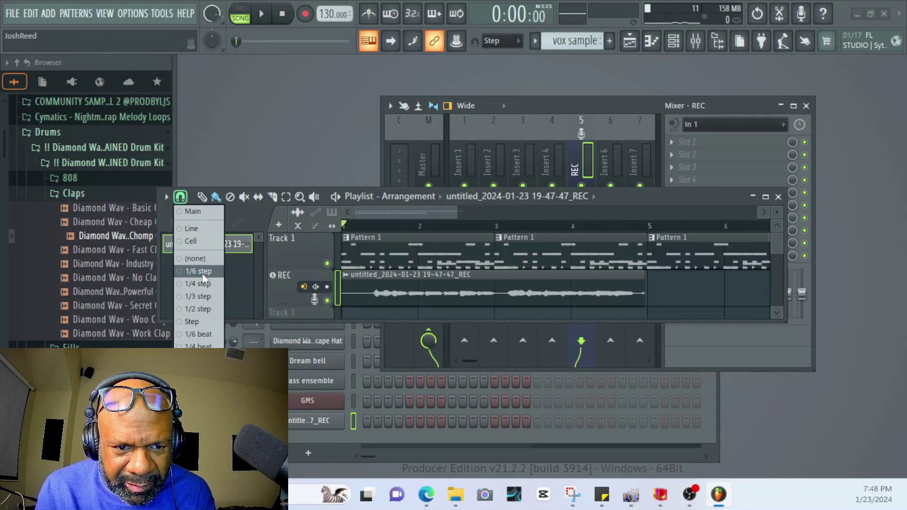
{"action": "left_click", "coordinate": [195, 258]}
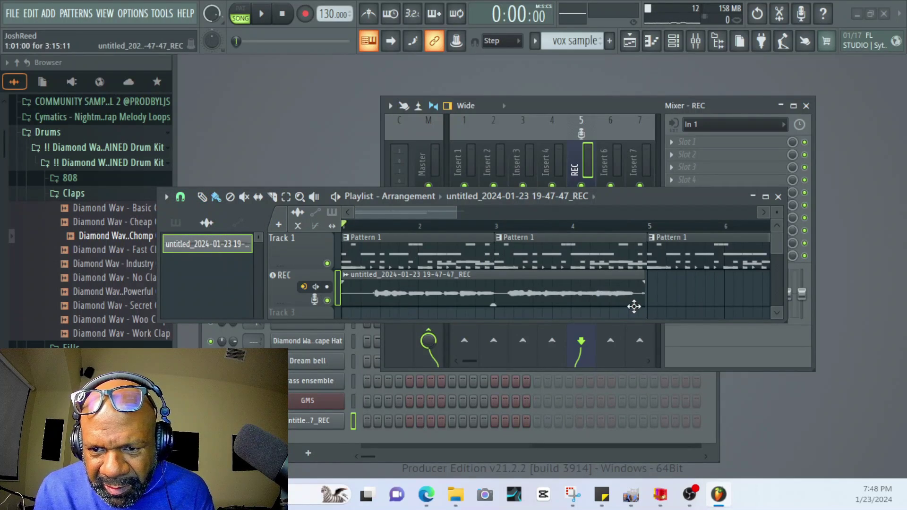
{"action": "left_click_drag", "start_coordinate": [642, 302], "coordinate": [645, 303]}
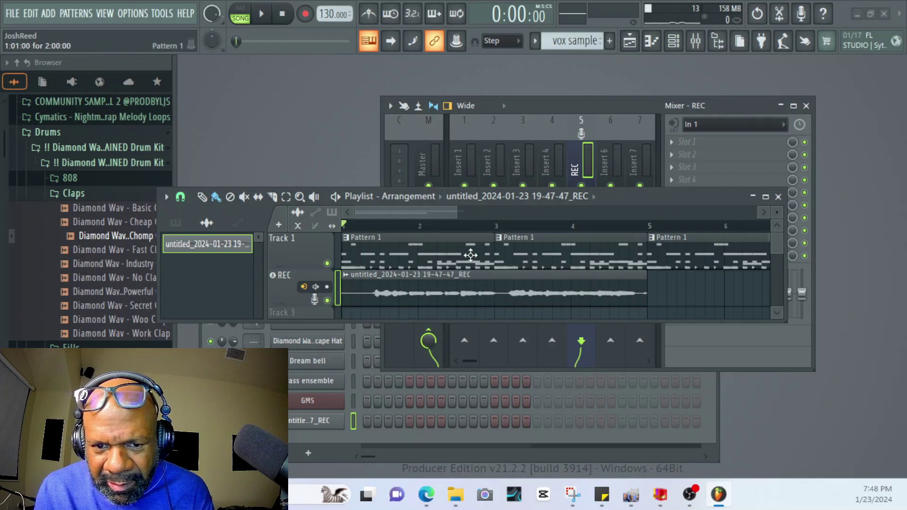
{"action": "key", "text": "space"}
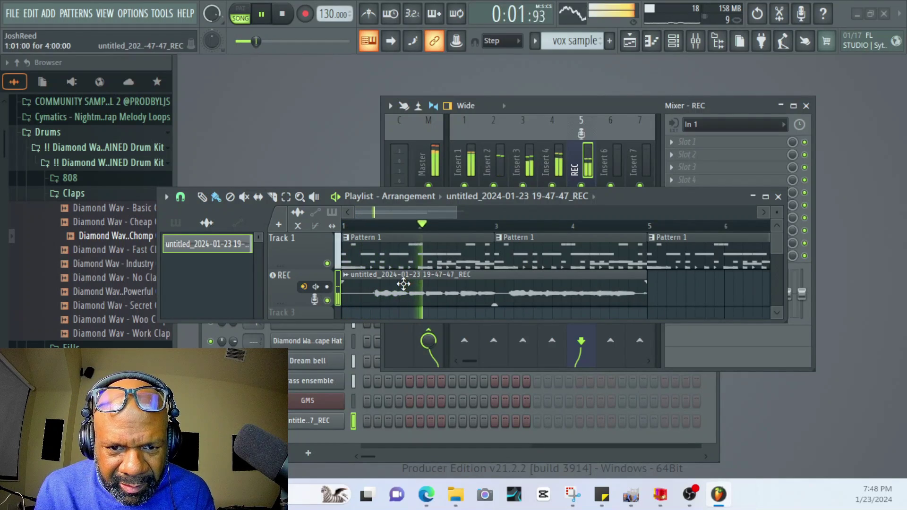
{"action": "key", "text": "space"}
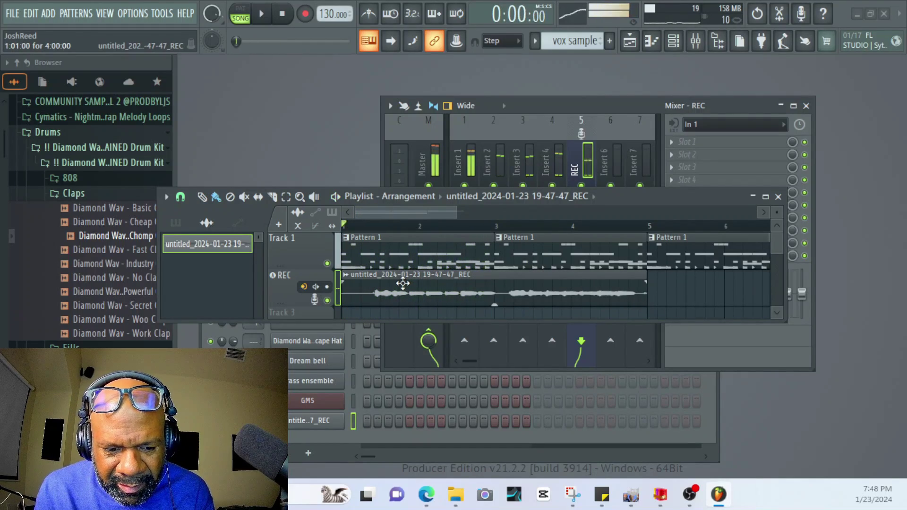
Undo the last resize of the vocal clip and play the arrangement to check its timing.
{"action": "key", "text": "ctrl+z"}
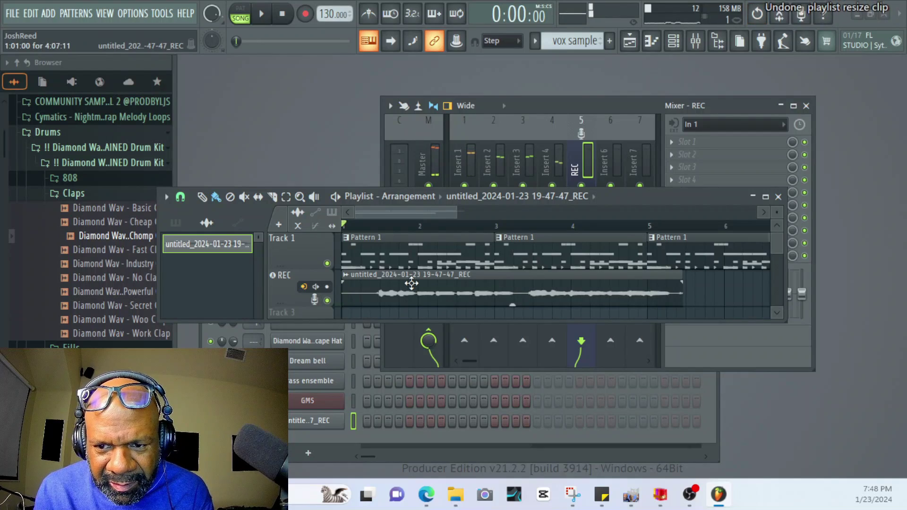
{"action": "key", "text": "space"}
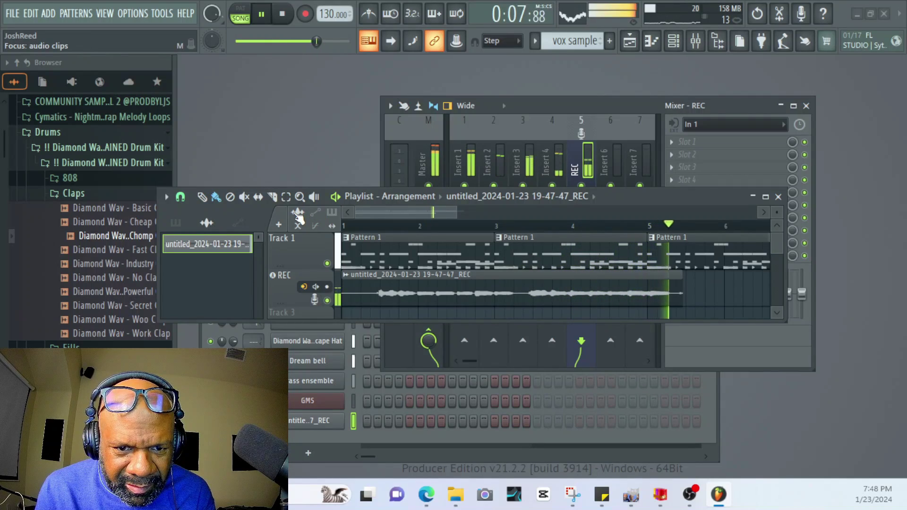
{"action": "key", "text": "space"}
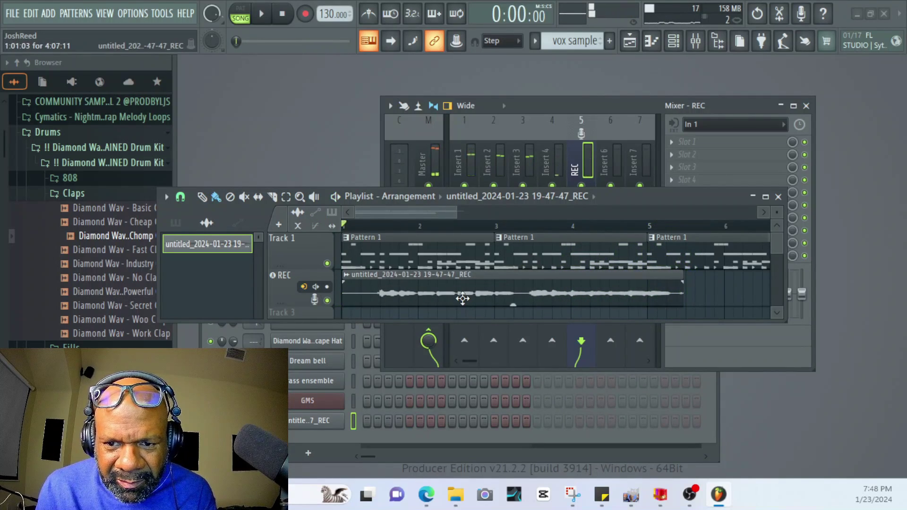
Close the playlist and widen the Mixer window to show more insert tracks.
{"action": "left_click", "coordinate": [766, 197]}
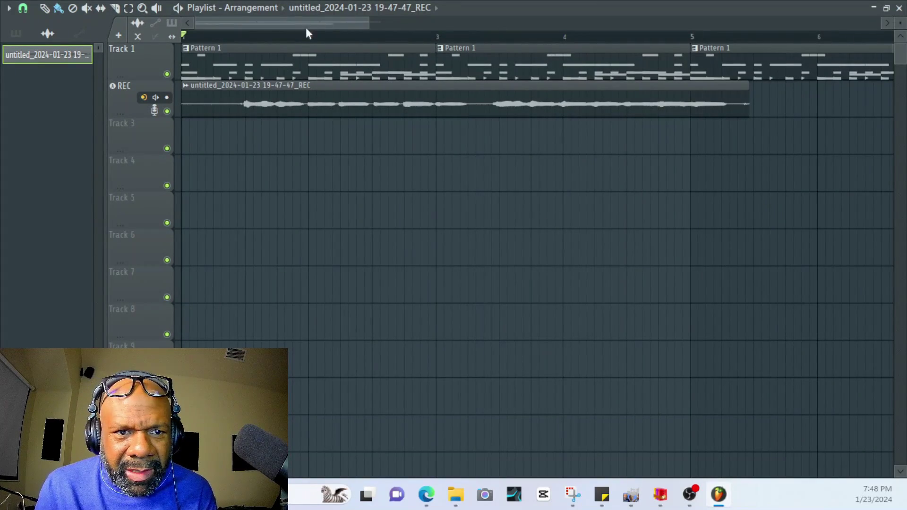
{"action": "left_click_drag", "start_coordinate": [367, 20], "coordinate": [720, 70]}
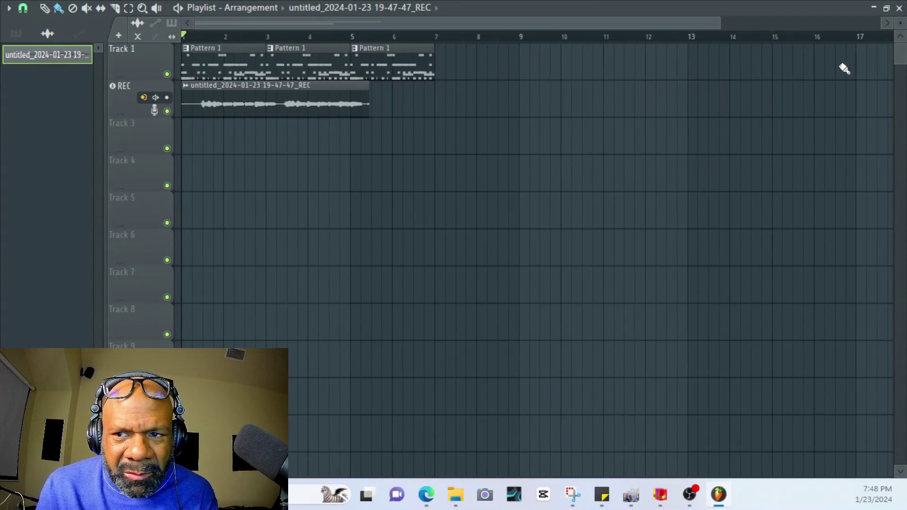
{"action": "left_click", "coordinate": [899, 8]}
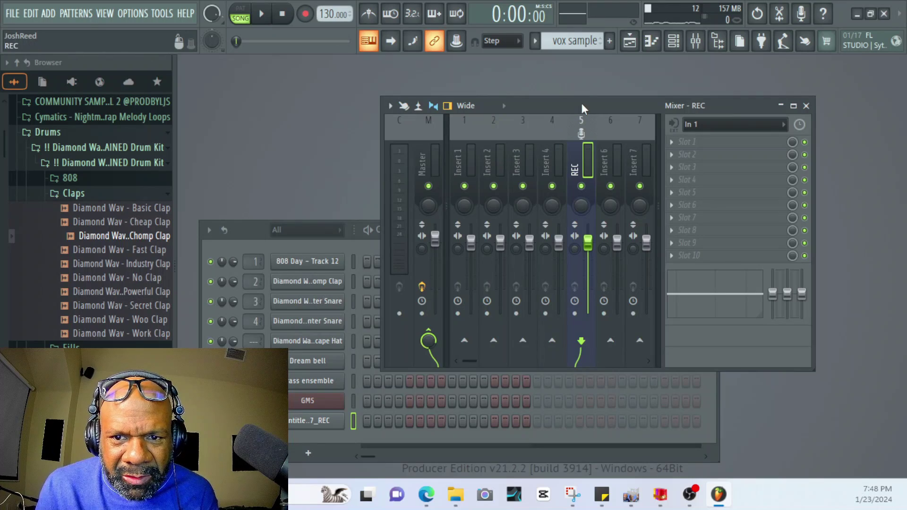
{"action": "left_click_drag", "start_coordinate": [582, 103], "coordinate": [628, 103]}
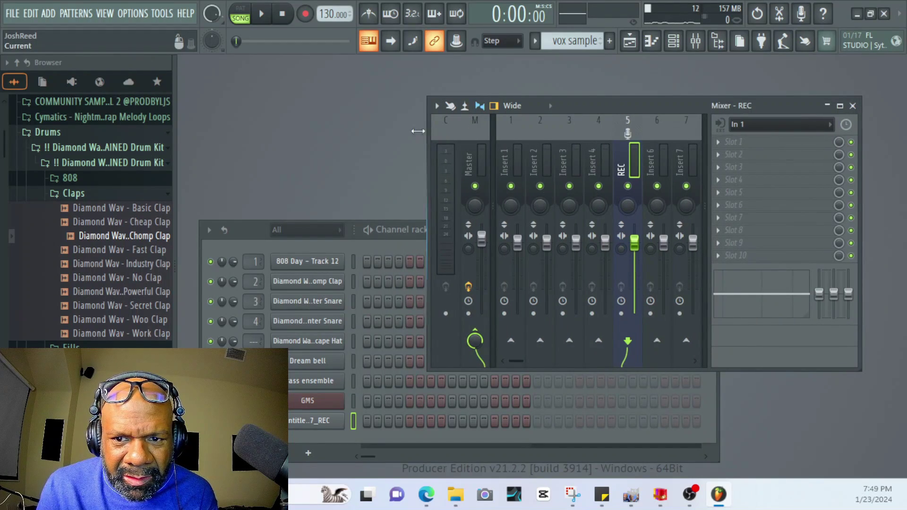
{"action": "left_click_drag", "start_coordinate": [417, 132], "coordinate": [188, 132]}
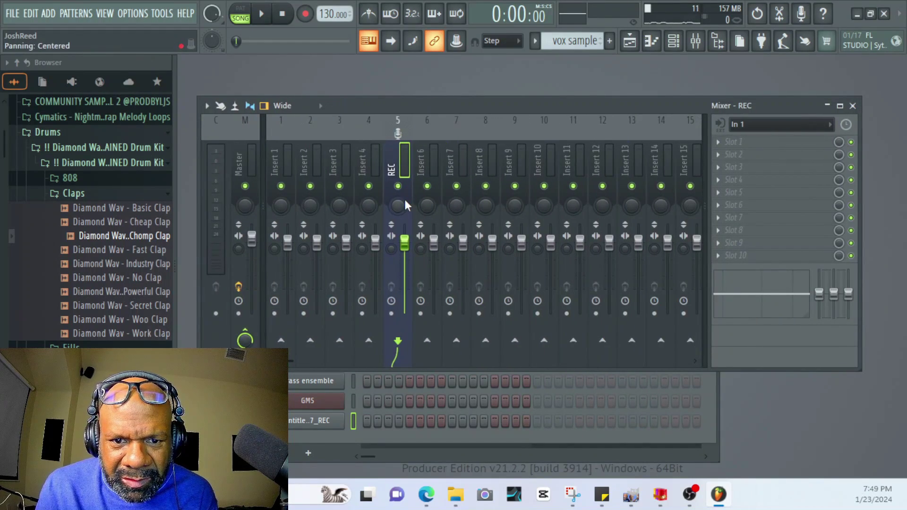
Load Soundgoodizer into effect slot 1 of the REC mixer track and audition the vocal with it.
{"action": "left_click", "coordinate": [720, 142]}
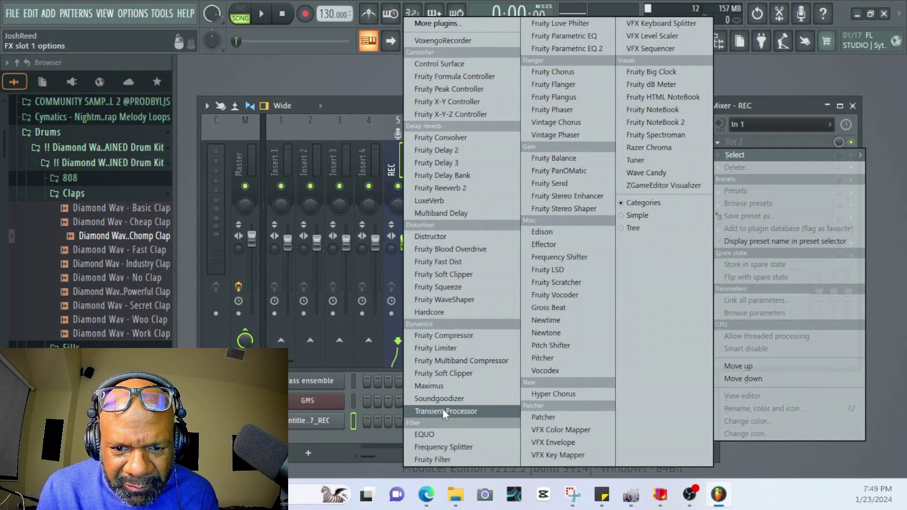
{"action": "left_click", "coordinate": [449, 398]}
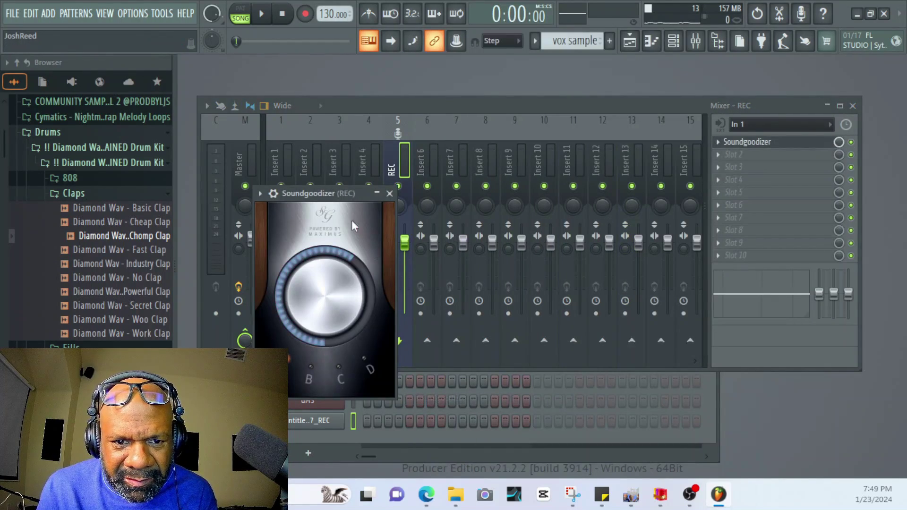
{"action": "key", "text": "space"}
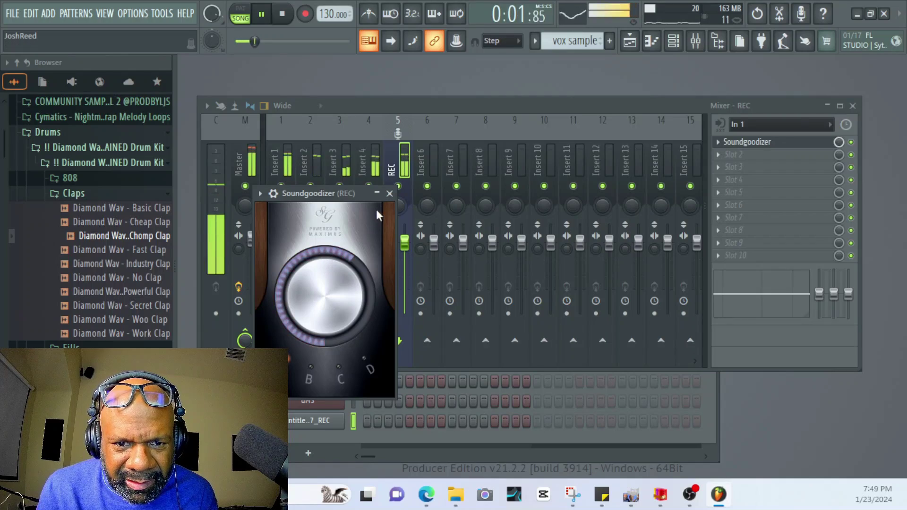
{"action": "left_click", "coordinate": [389, 193]}
{"action": "key", "text": "space"}
Load Fruity parametric EQ 2 into slot 2 of the REC track and set band 1 as a high pass at about 246 Hz.
{"action": "left_click", "coordinate": [718, 155]}
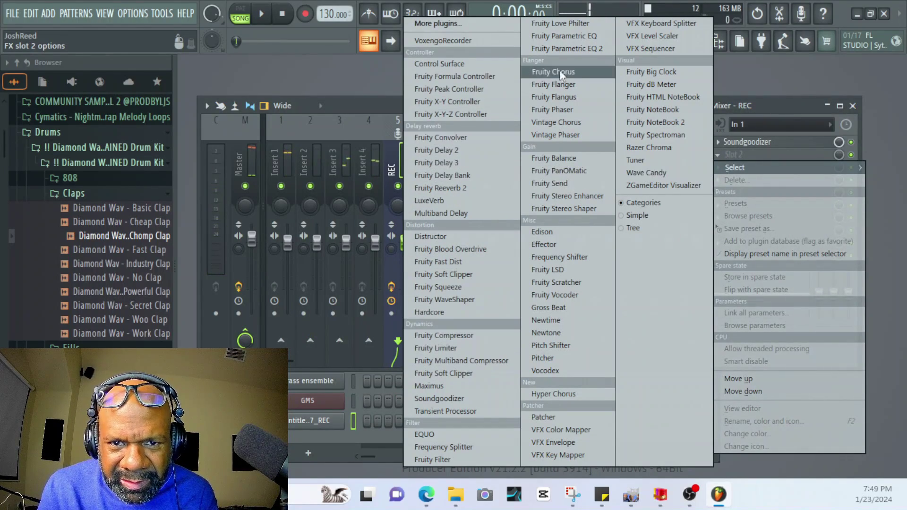
{"action": "left_click", "coordinate": [593, 50]}
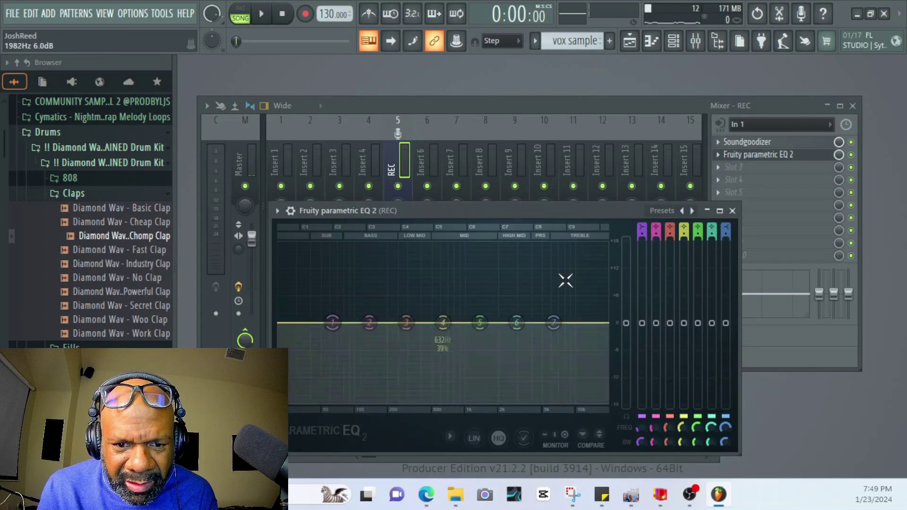
{"action": "scroll", "coordinate": [333, 323], "scroll_direction": "up", "scroll_amount": 4}
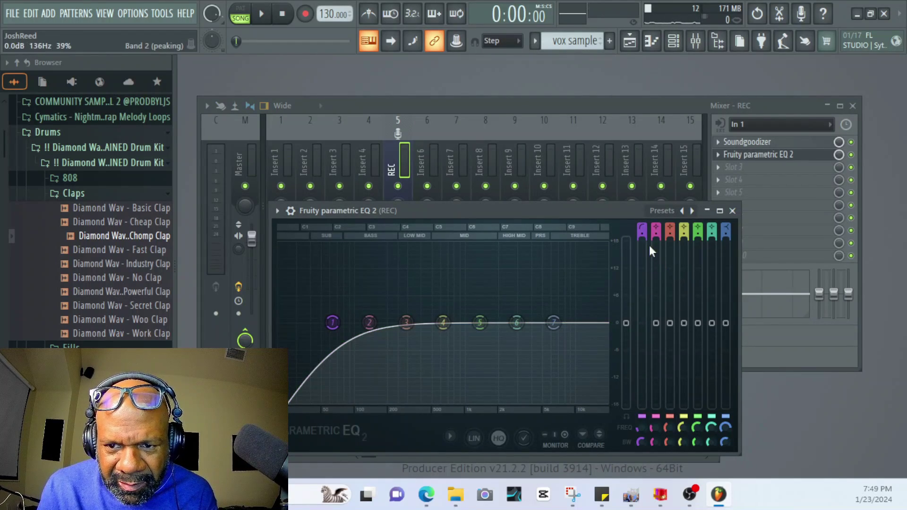
{"action": "scroll", "coordinate": [332, 322], "scroll_direction": "up", "scroll_amount": 2}
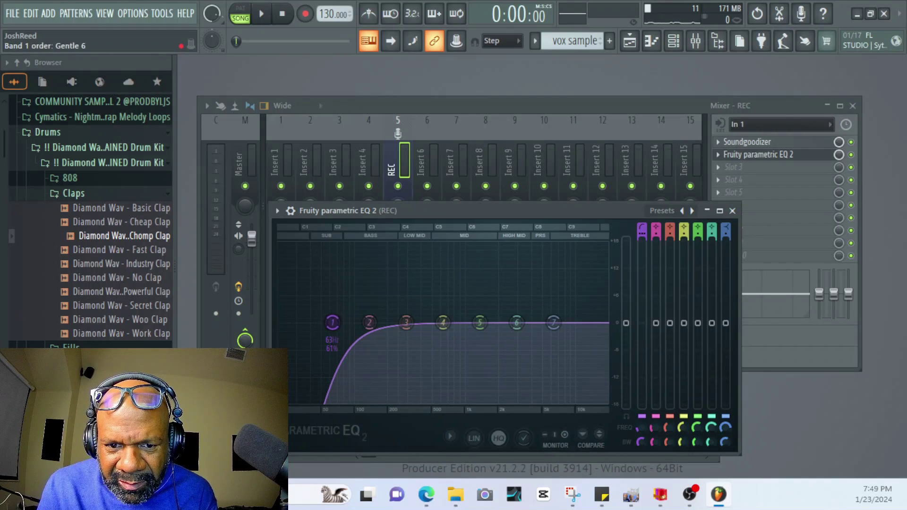
{"action": "left_click_drag", "start_coordinate": [334, 323], "coordinate": [397, 323]}
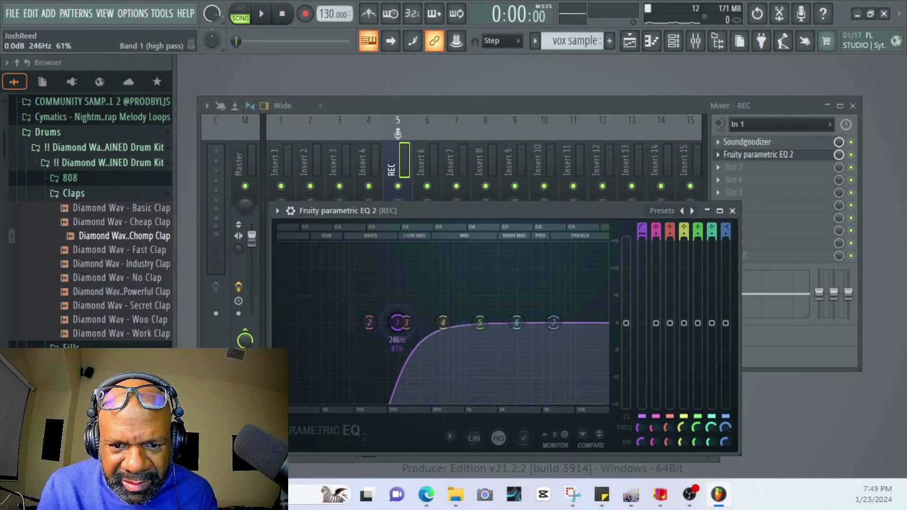
During playback, boost EQ band 7 slightly and move the band 1 high pass to about 419 Hz.
{"action": "key", "text": "space"}
{"action": "mouse_move", "coordinate": [554, 323]}
{"action": "left_mouse_down"}
{"action": "mouse_move", "coordinate": [485, 377]}
{"action": "mouse_move", "coordinate": [531, 349]}
{"action": "mouse_move", "coordinate": [542, 316]}
{"action": "left_mouse_up"}
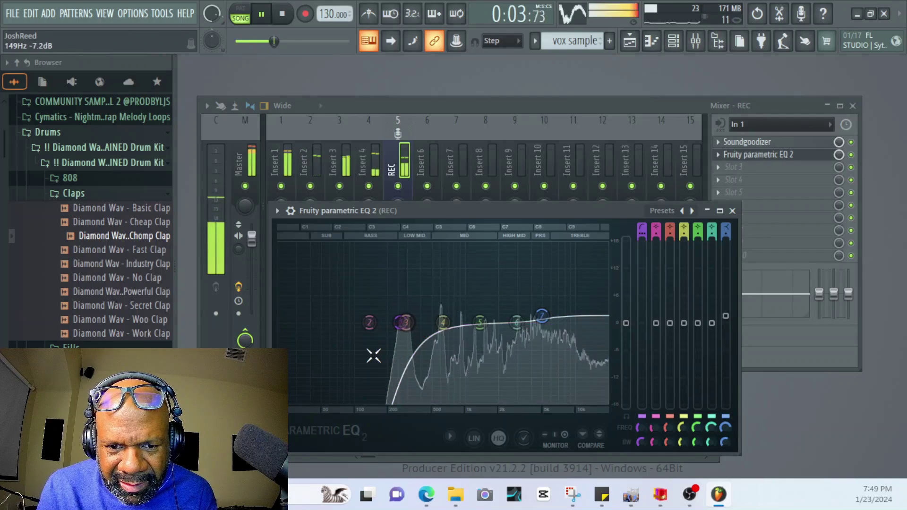
{"action": "left_click_drag", "start_coordinate": [404, 323], "coordinate": [424, 322]}
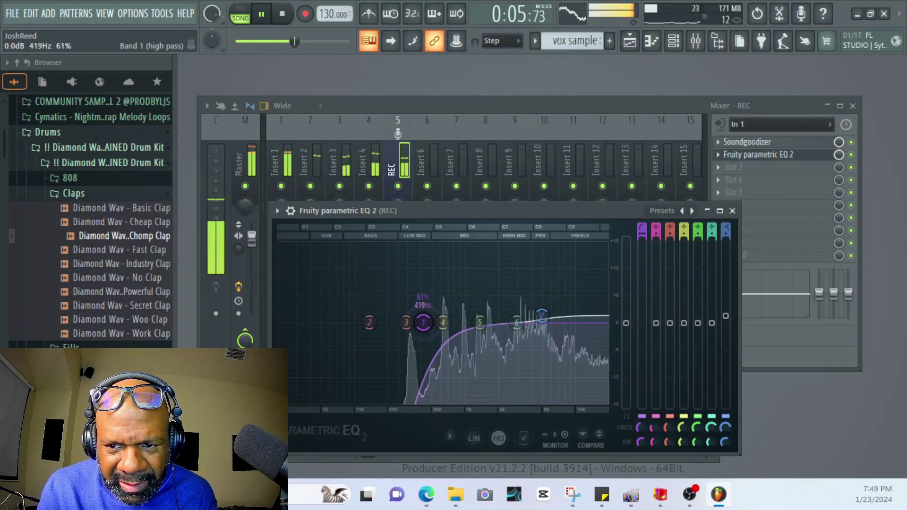
{"action": "left_click", "coordinate": [732, 211]}
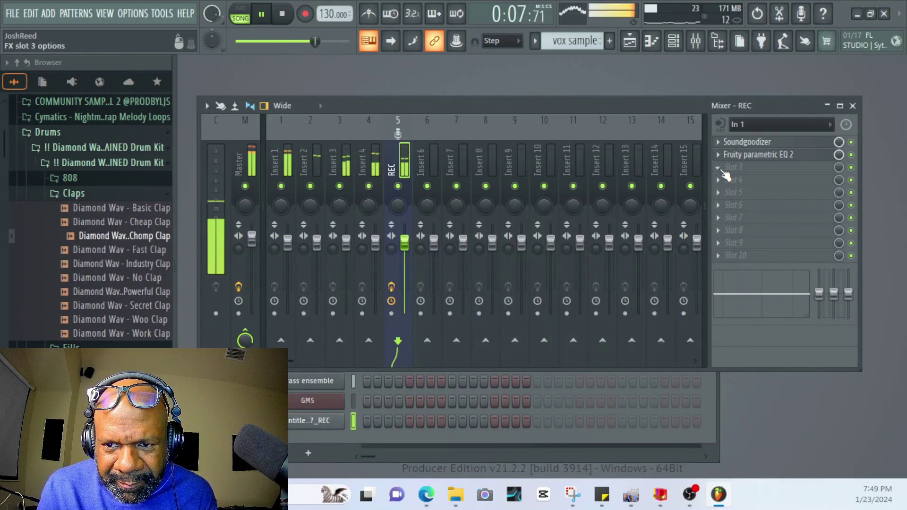
{"action": "key", "text": "space"}
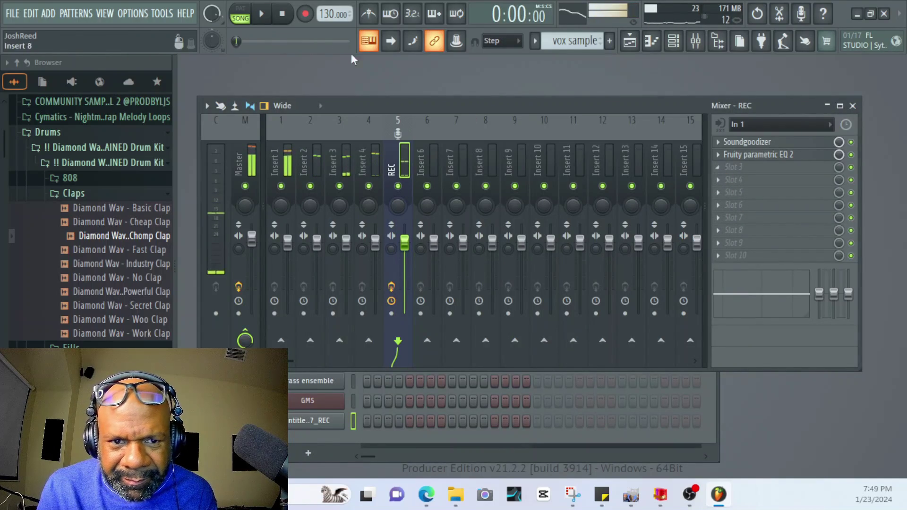
Open the vocal recording's channel settings and try pitch shifts of about +100 and +66 cents during playback.
{"action": "left_click", "coordinate": [113, 15]}
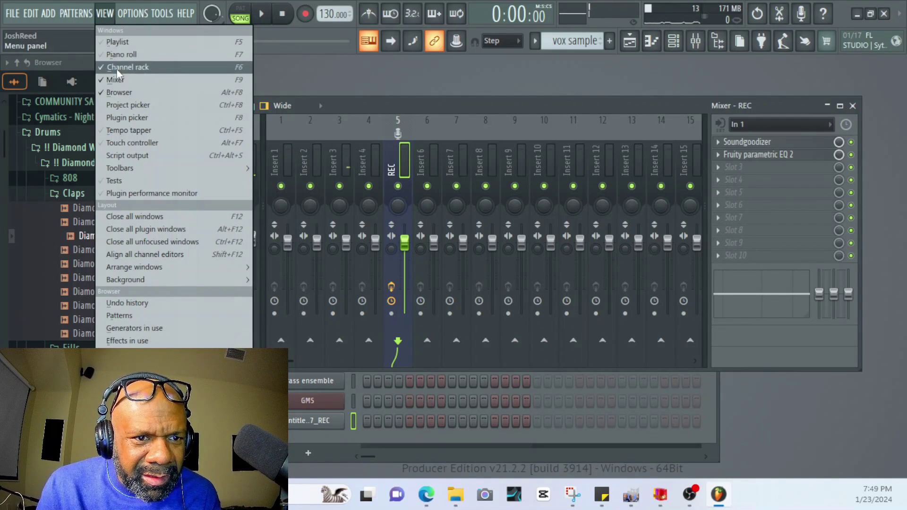
{"action": "left_click", "coordinate": [116, 69]}
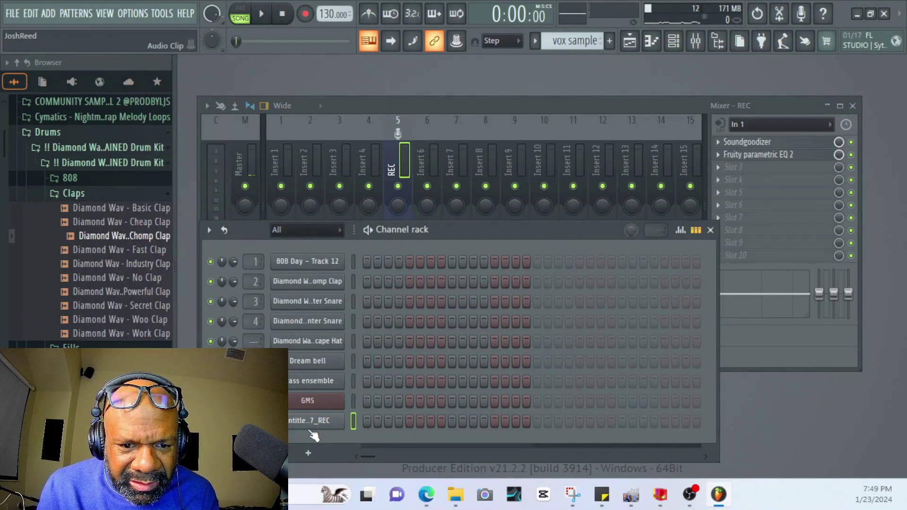
{"action": "left_click", "coordinate": [310, 428]}
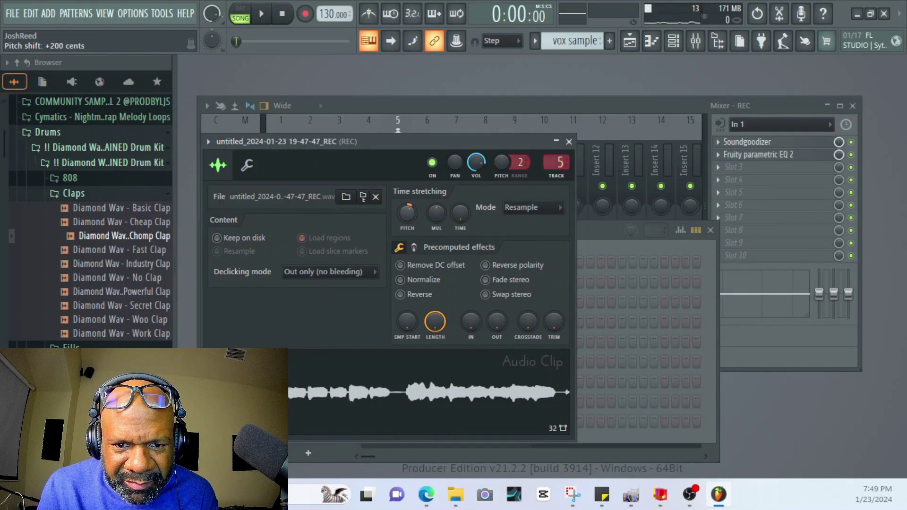
{"action": "left_click_drag", "start_coordinate": [406, 218], "coordinate": [407, 214]}
{"action": "key", "text": "space"}
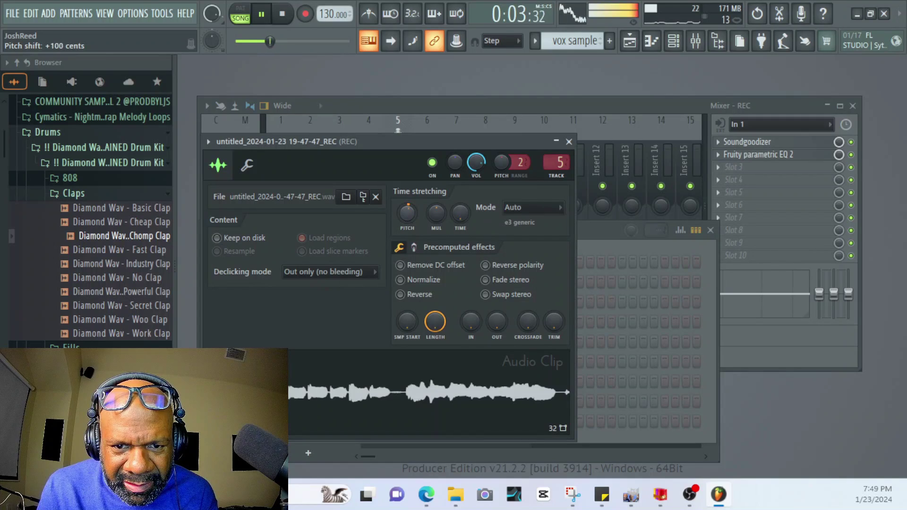
{"action": "left_click_drag", "start_coordinate": [407, 214], "coordinate": [410, 214]}
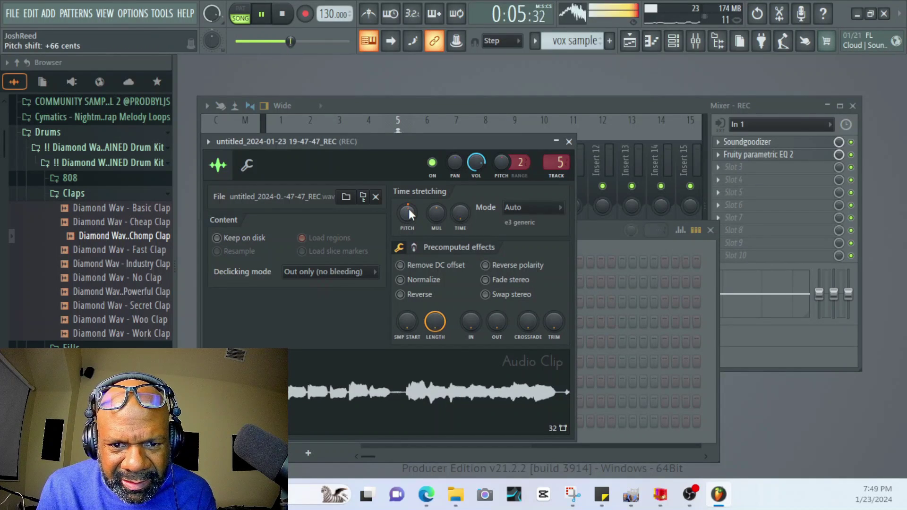
{"action": "key", "text": "space"}
Try the Reverse precomputed effect on the vocal recording and audition it against the beat.
{"action": "left_click", "coordinate": [525, 210]}
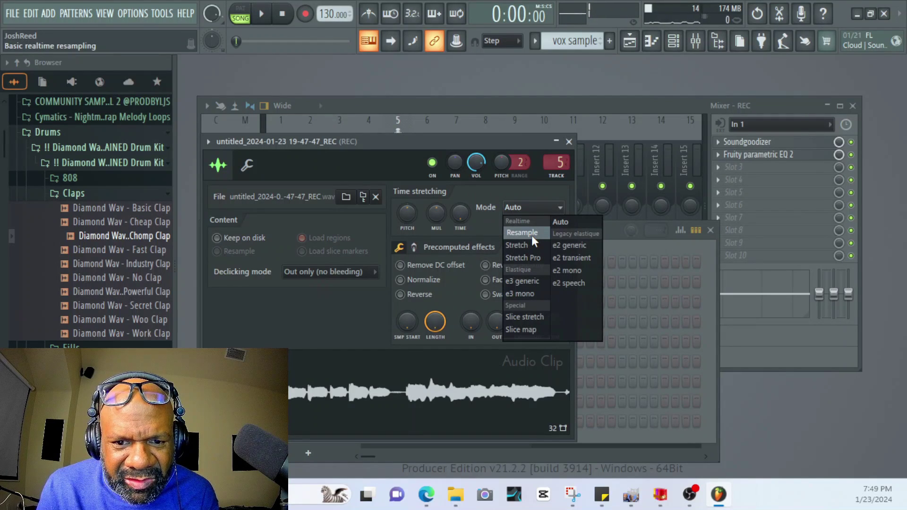
{"action": "left_click", "coordinate": [407, 296]}
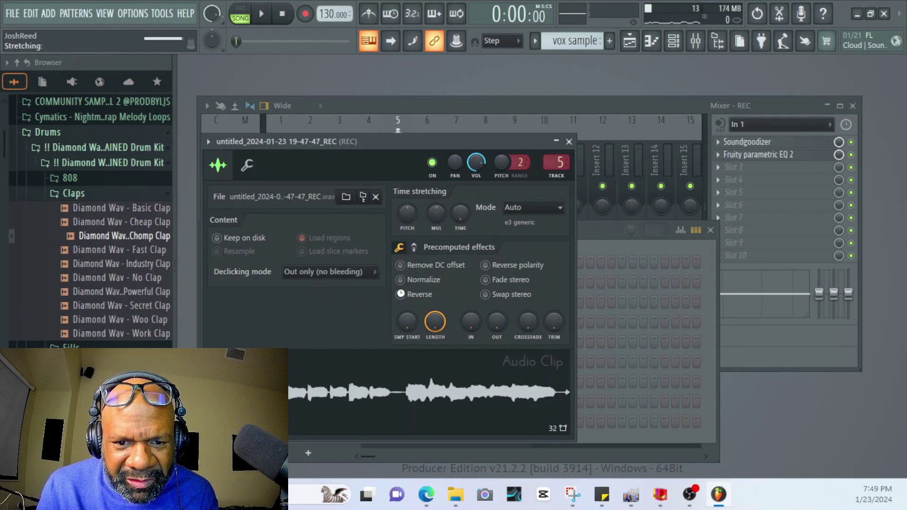
{"action": "key", "text": "space"}
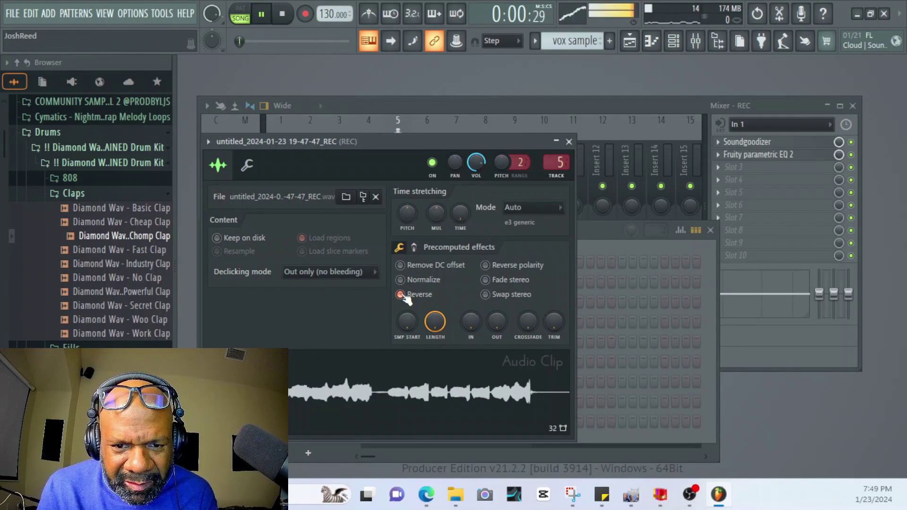
{"action": "left_click", "coordinate": [569, 142]}
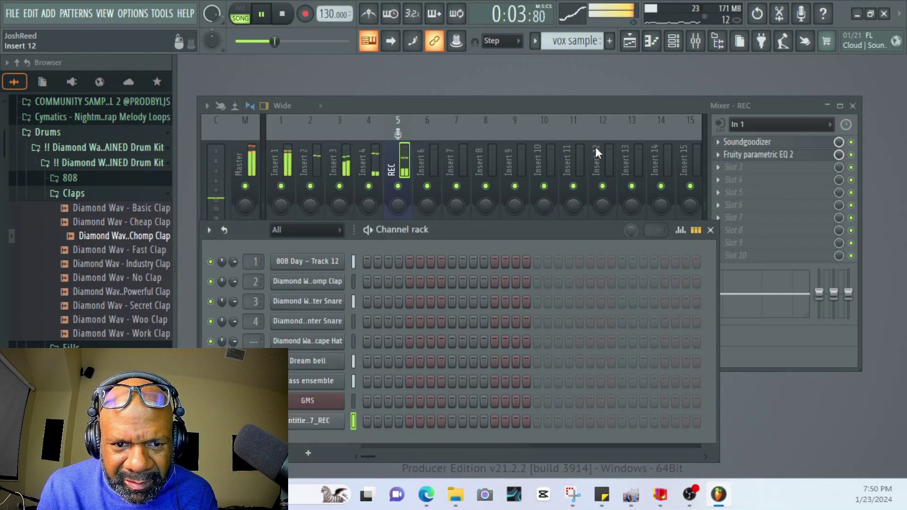
{"action": "left_click", "coordinate": [752, 104]}
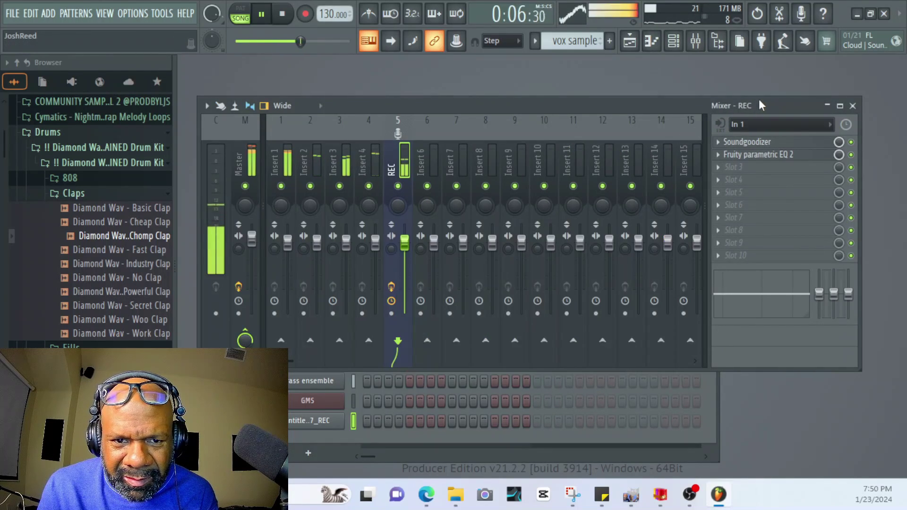
{"action": "left_click", "coordinate": [467, 452]}
{"action": "key", "text": "space"}
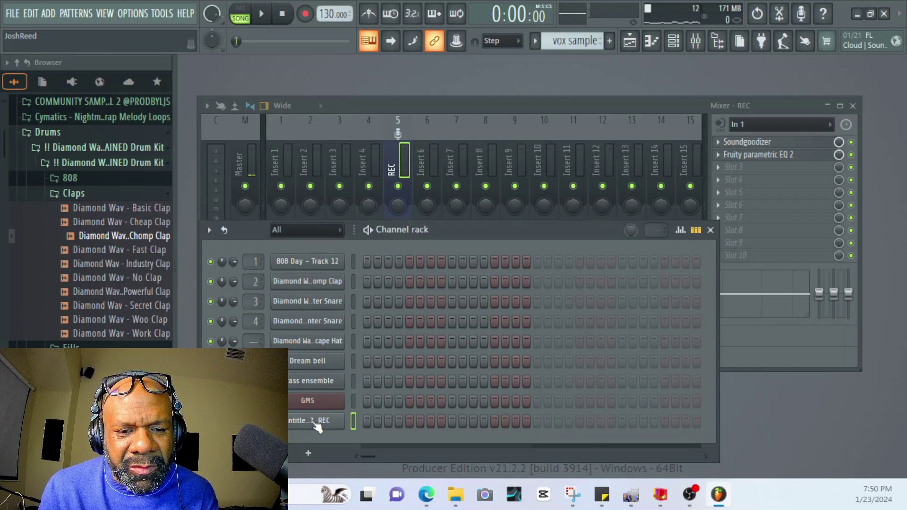
Delete the vocal recording's channel from the Channel rack and play the beat without it.
{"action": "right_click", "coordinate": [315, 423]}
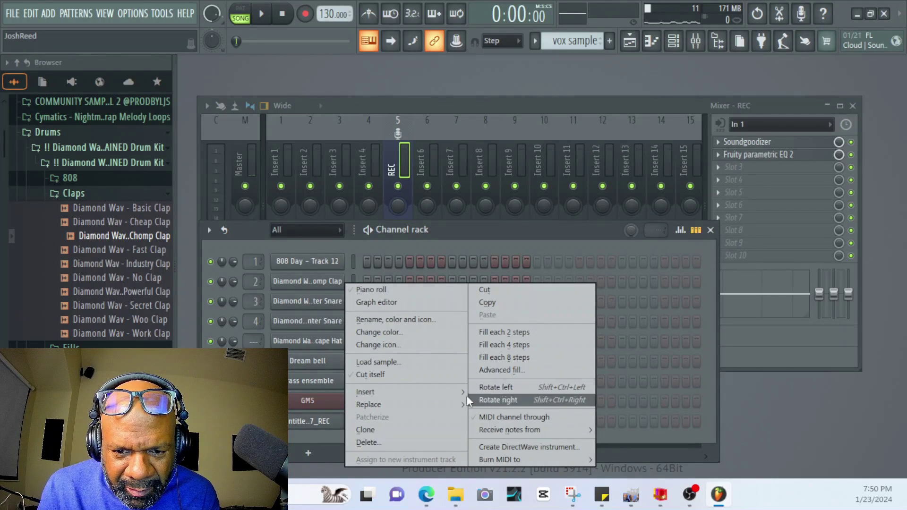
{"action": "left_click", "coordinate": [390, 442]}
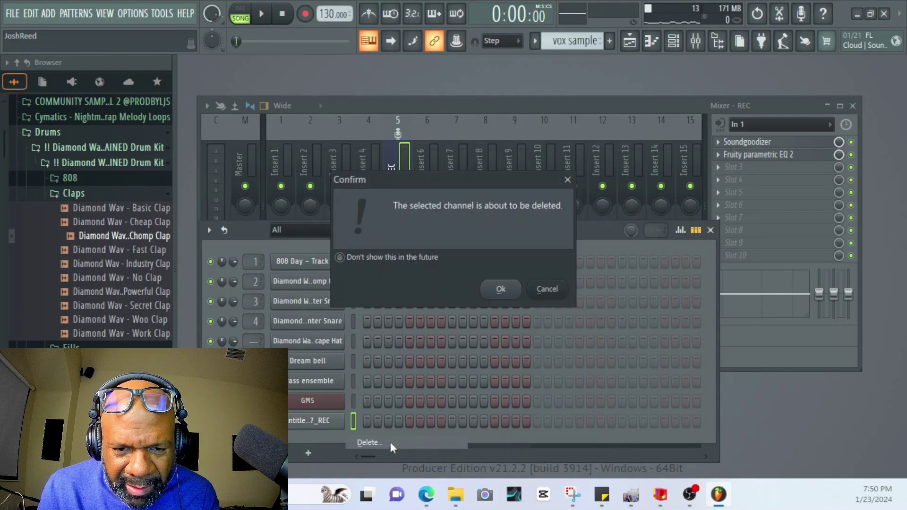
{"action": "left_click", "coordinate": [500, 290]}
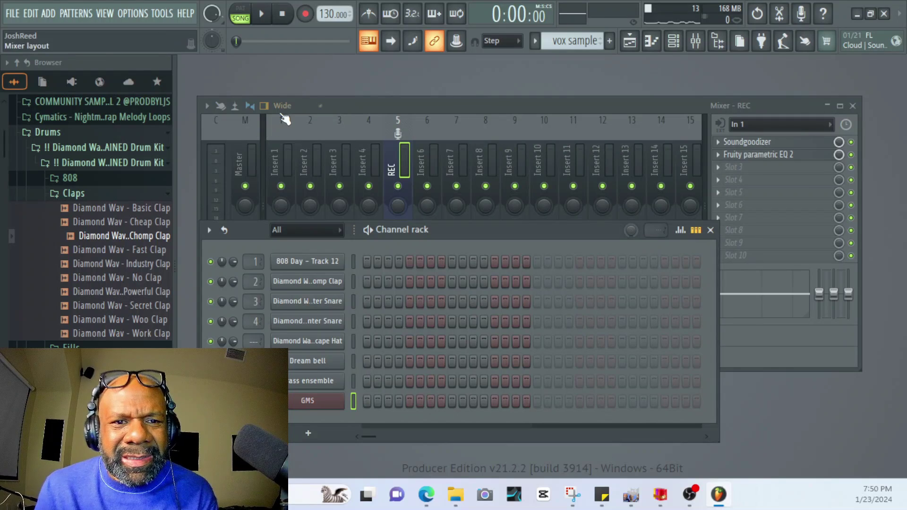
{"action": "key", "text": "space"}
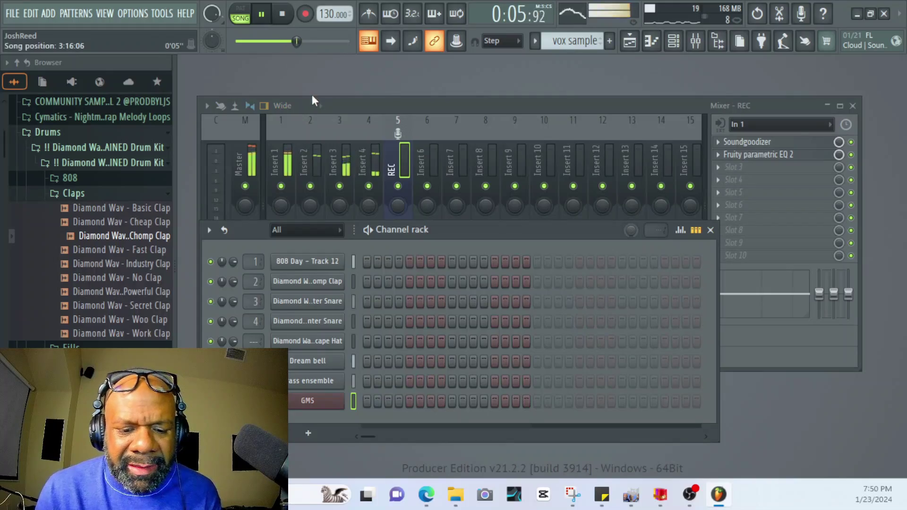
{"action": "key", "text": "space"}
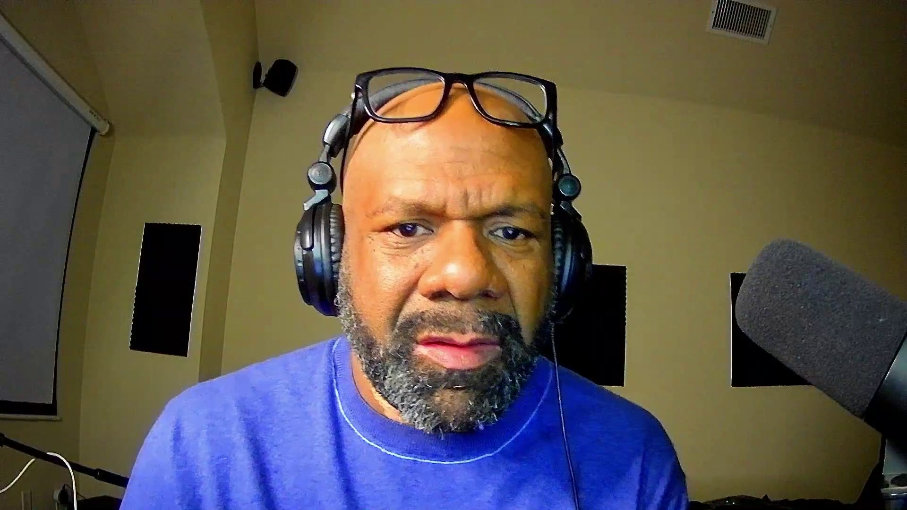